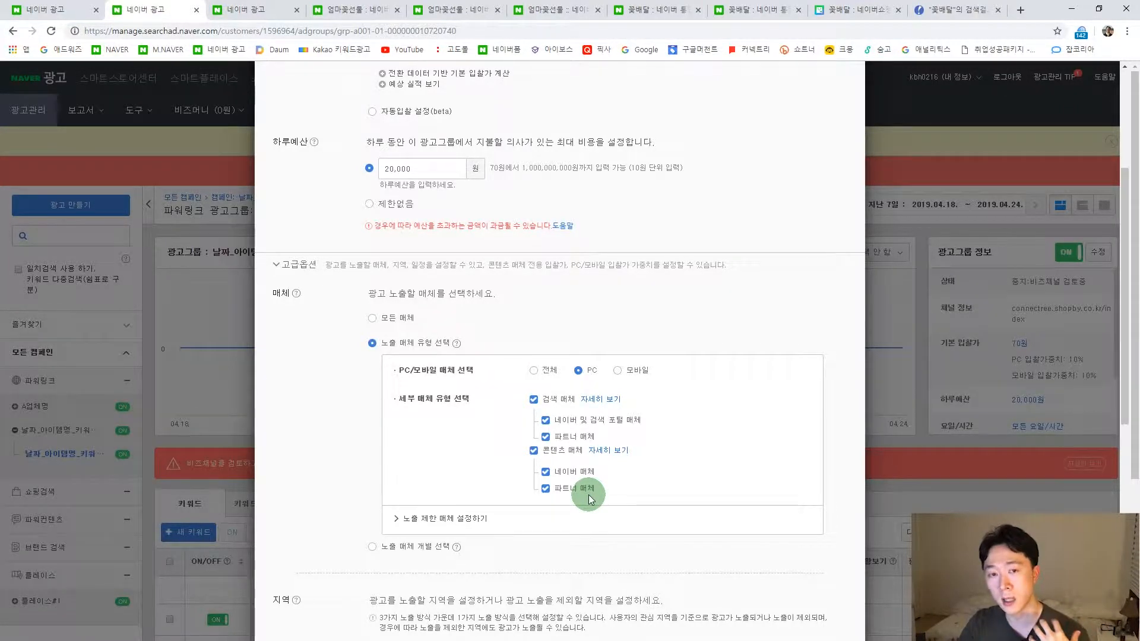
Exclude all content media (콘텐츠 매체) from the ad group's PC exposure media types.
{"action": "left_click", "coordinate": [533, 451]}
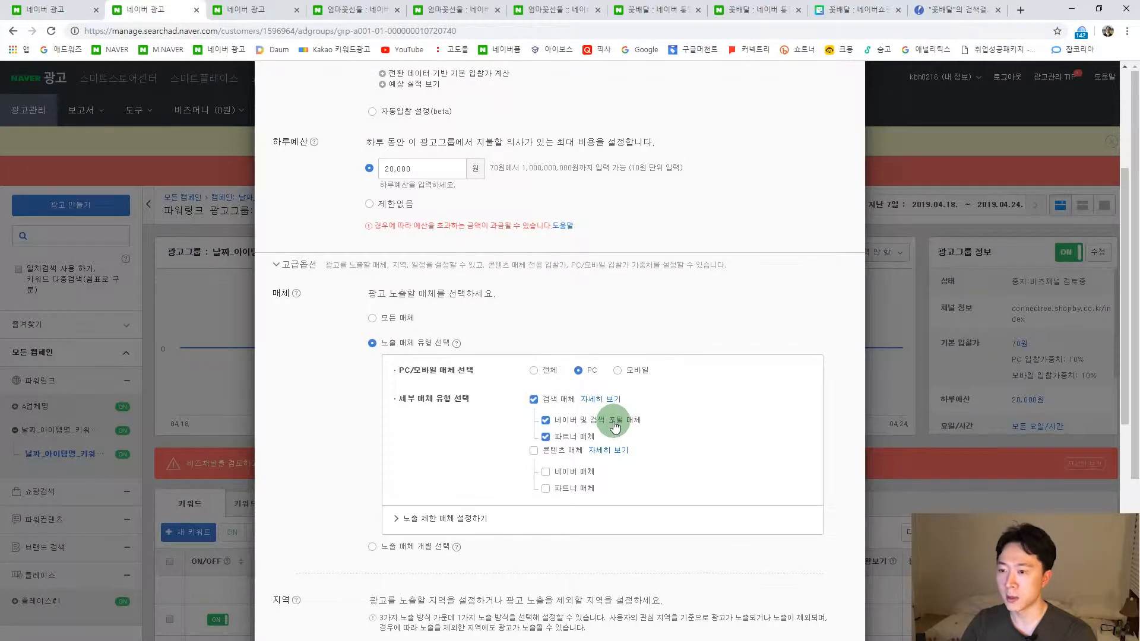
Read the PC 통합검색 and 광고 더보기 sections of the help article on PowerLink search media exposure areas.
{"action": "left_click", "coordinate": [257, 10]}
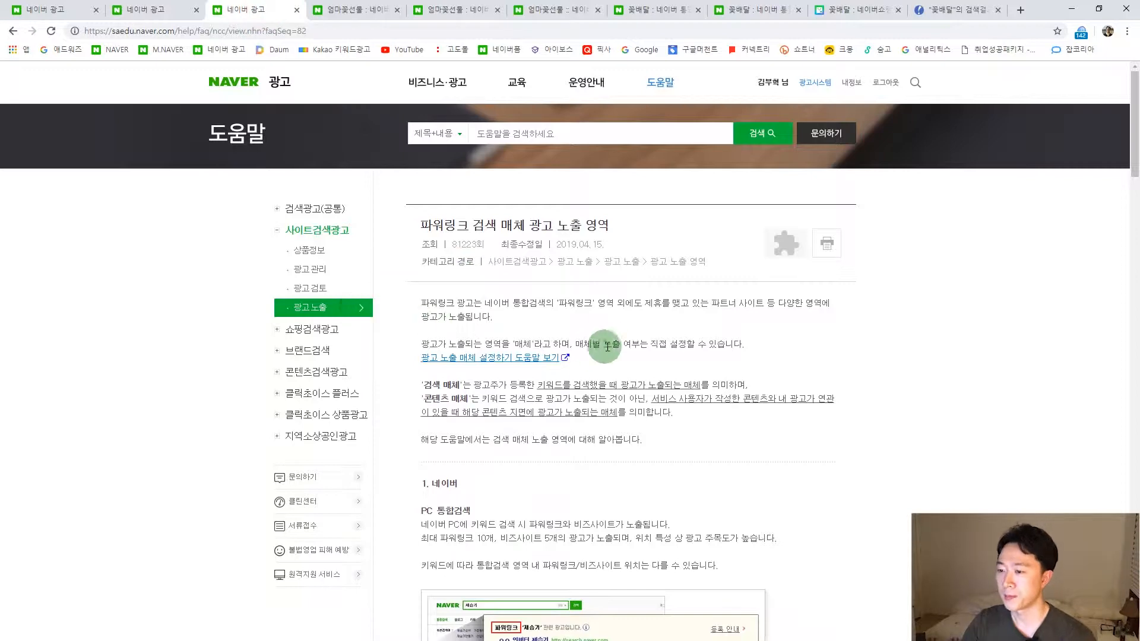
{"action": "scroll", "coordinate": [642, 332], "scroll_direction": "down", "scroll_amount": 3}
{"action": "scroll", "coordinate": [641, 331], "scroll_direction": "up", "scroll_amount": 2}
{"action": "left_click_drag", "start_coordinate": [430, 425], "coordinate": [466, 429]}
{"action": "scroll", "coordinate": [501, 419], "scroll_direction": "down", "scroll_amount": 3}
{"action": "left_click_drag", "start_coordinate": [421, 275], "coordinate": [473, 274]}
{"action": "scroll", "coordinate": [665, 316], "scroll_direction": "down", "scroll_amount": 2}
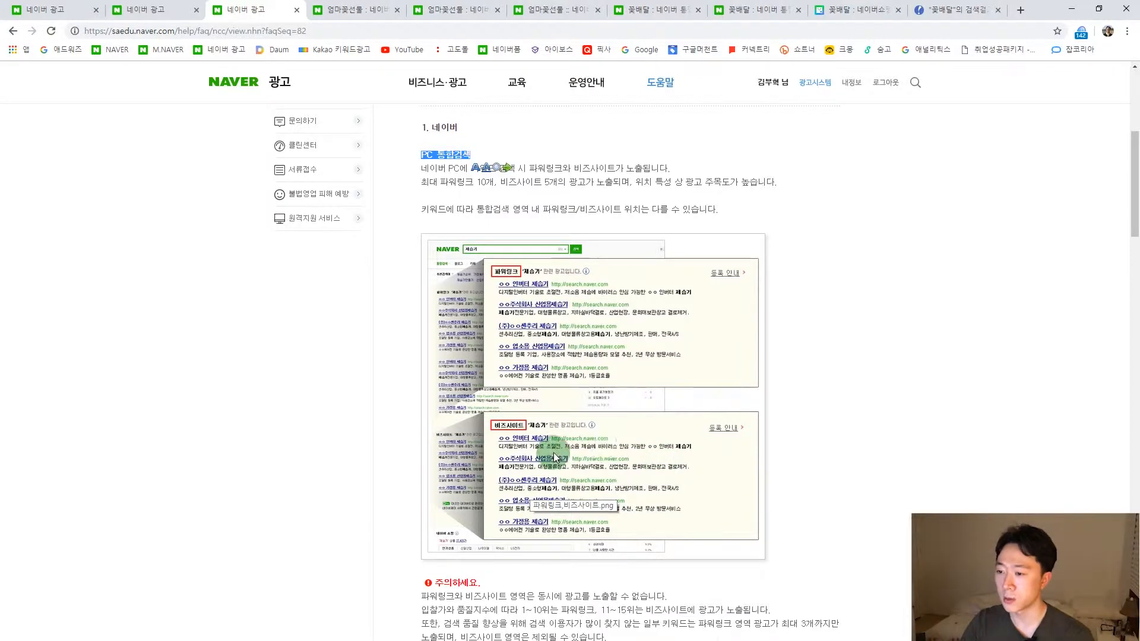
{"action": "scroll", "coordinate": [659, 461], "scroll_direction": "down", "scroll_amount": 7}
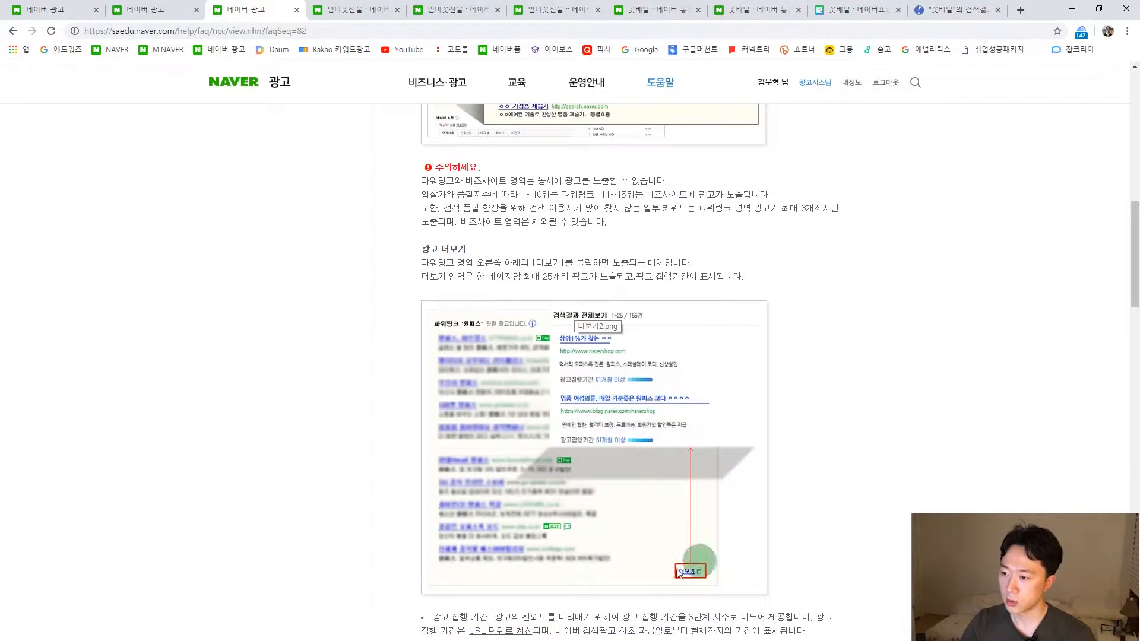
{"action": "scroll", "coordinate": [711, 348], "scroll_direction": "down", "scroll_amount": 2}
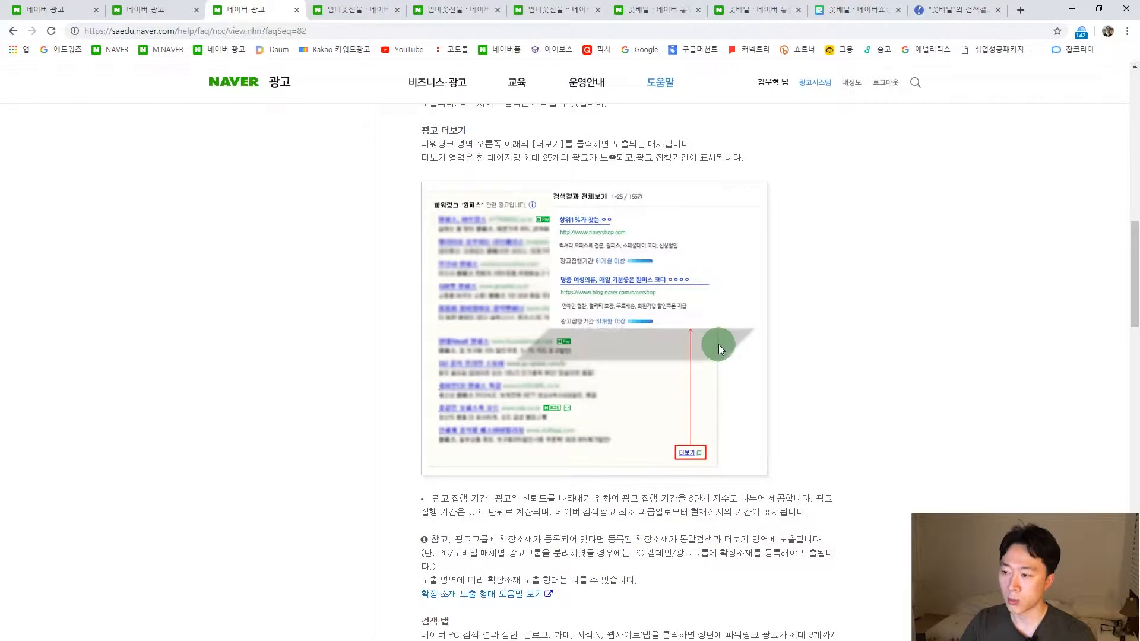
Open the full PowerLink ad list from the 엄마꽃선물 search results and look through its ads.
{"action": "left_click", "coordinate": [439, 10]}
{"action": "left_click", "coordinate": [597, 630]}
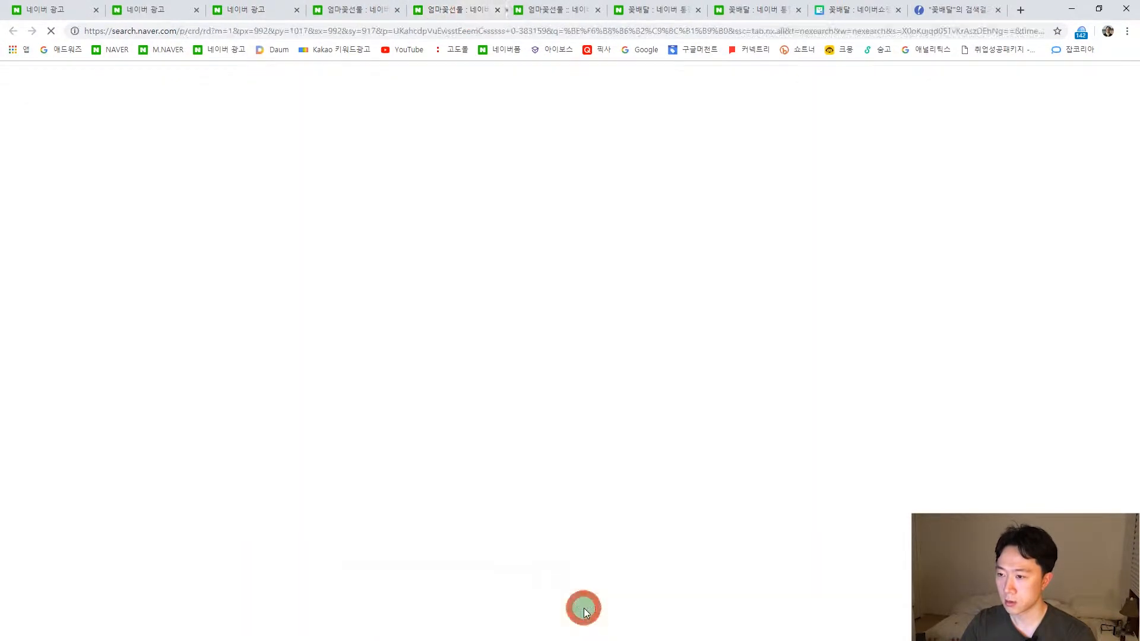
{"action": "scroll", "coordinate": [475, 345], "scroll_direction": "down", "scroll_amount": 10}
{"action": "scroll", "coordinate": [487, 358], "scroll_direction": "up", "scroll_amount": 3}
{"action": "scroll", "coordinate": [487, 358], "scroll_direction": "down", "scroll_amount": 5}
Check the ad group's media selection against the help article's 검색 탭, 모바일검색 and 네이버쇼핑 sections.
{"action": "left_click", "coordinate": [123, 12]}
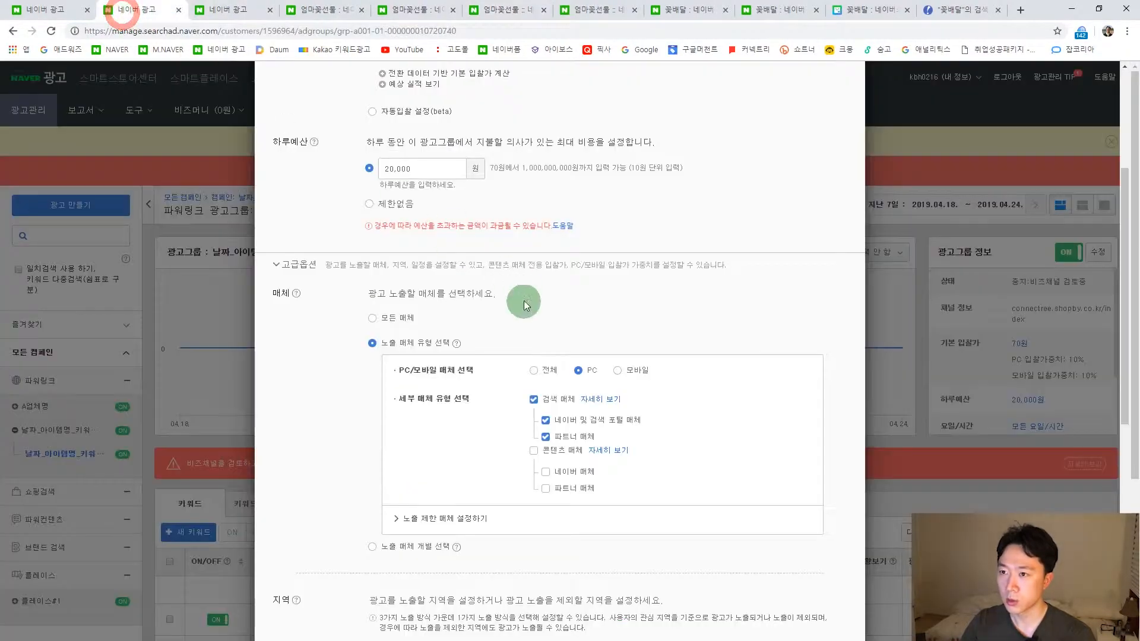
{"action": "left_click", "coordinate": [229, 9]}
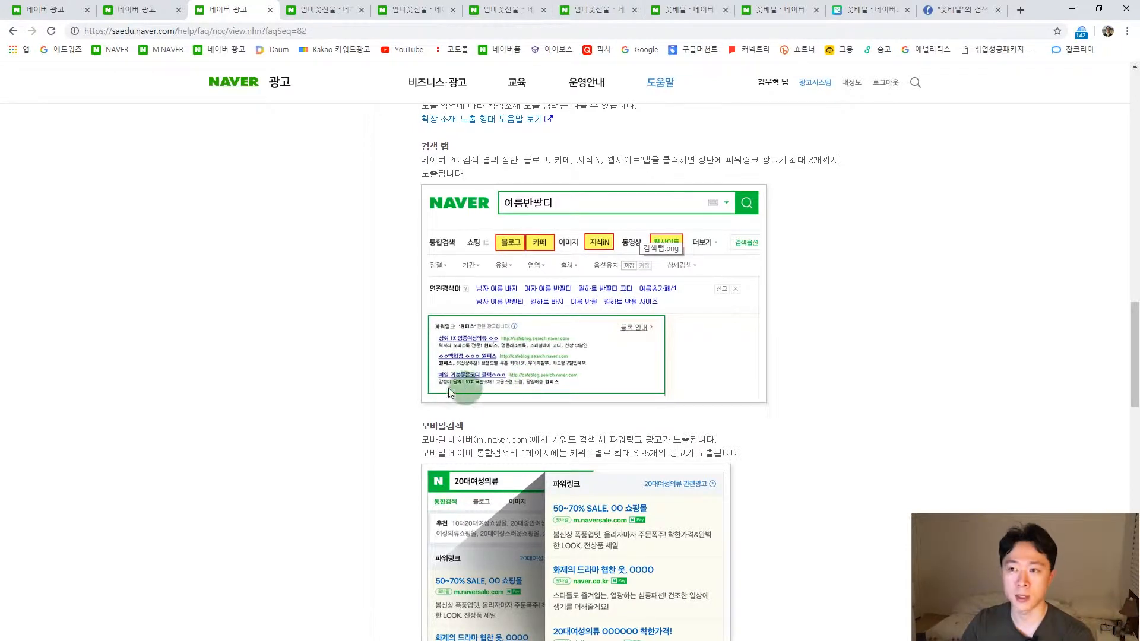
{"action": "scroll", "coordinate": [549, 378], "scroll_direction": "down", "scroll_amount": 2}
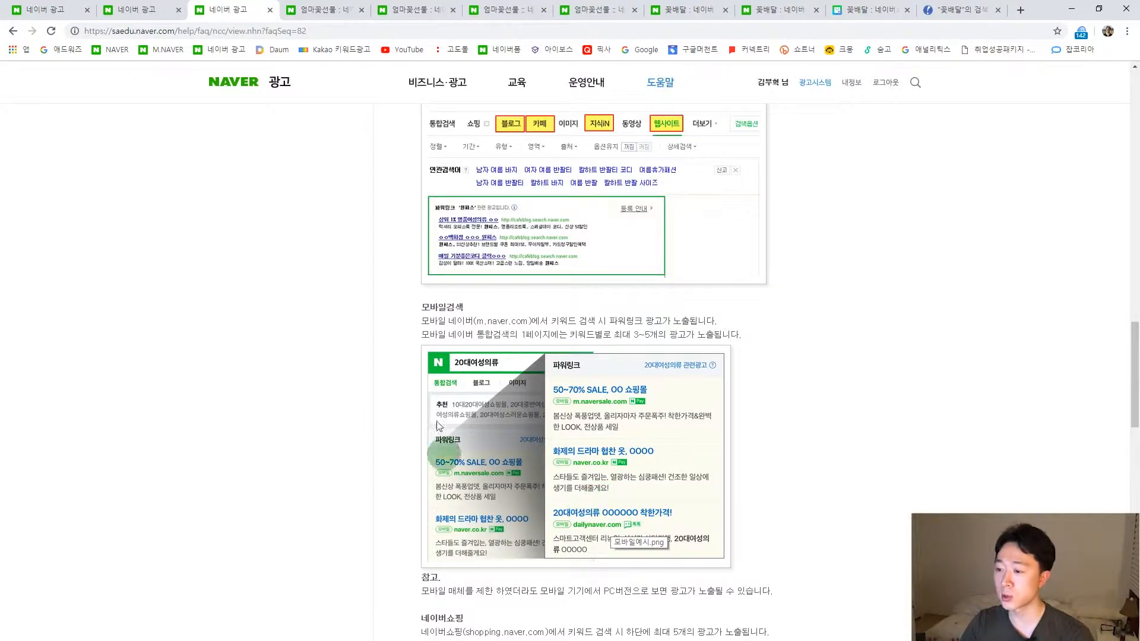
{"action": "scroll", "coordinate": [535, 569], "scroll_direction": "down", "scroll_amount": 3}
{"action": "scroll", "coordinate": [618, 505], "scroll_direction": "down", "scroll_amount": 1}
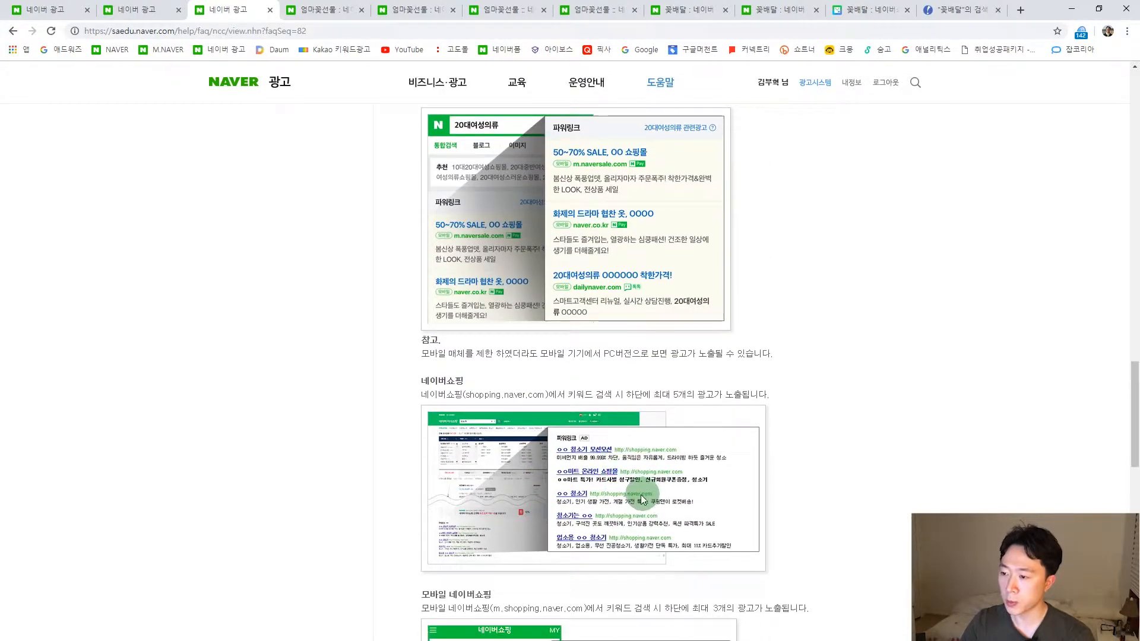
Examine the PowerLink ads at the end of the Naver Shopping results for 꽃배달.
{"action": "left_click", "coordinate": [682, 10]}
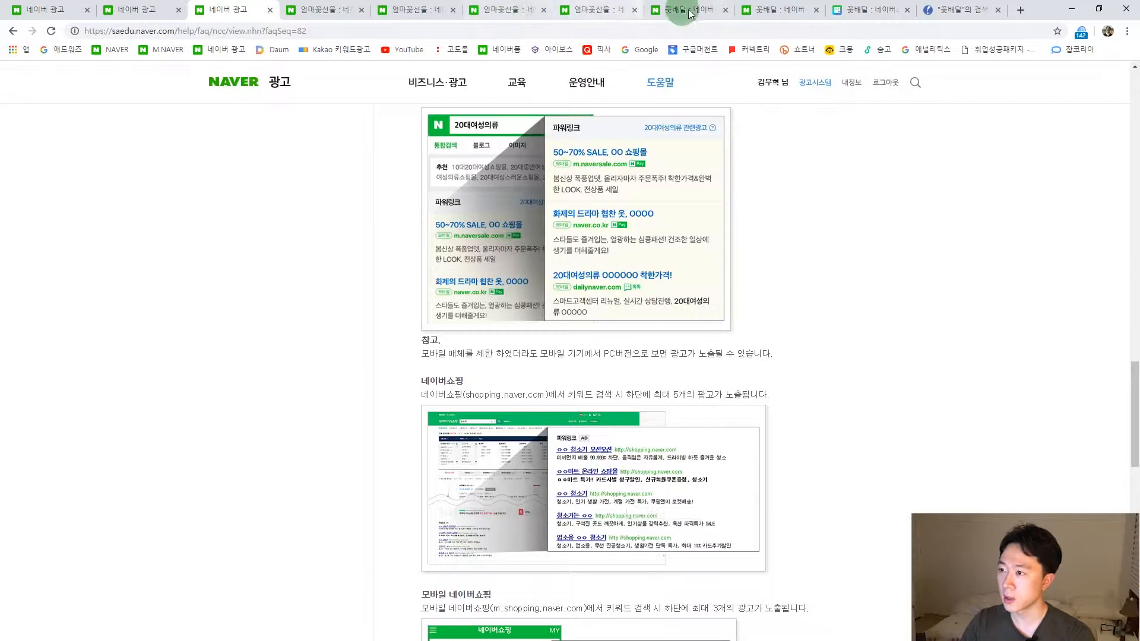
{"action": "left_click", "coordinate": [599, 10]}
{"action": "left_click", "coordinate": [772, 10]}
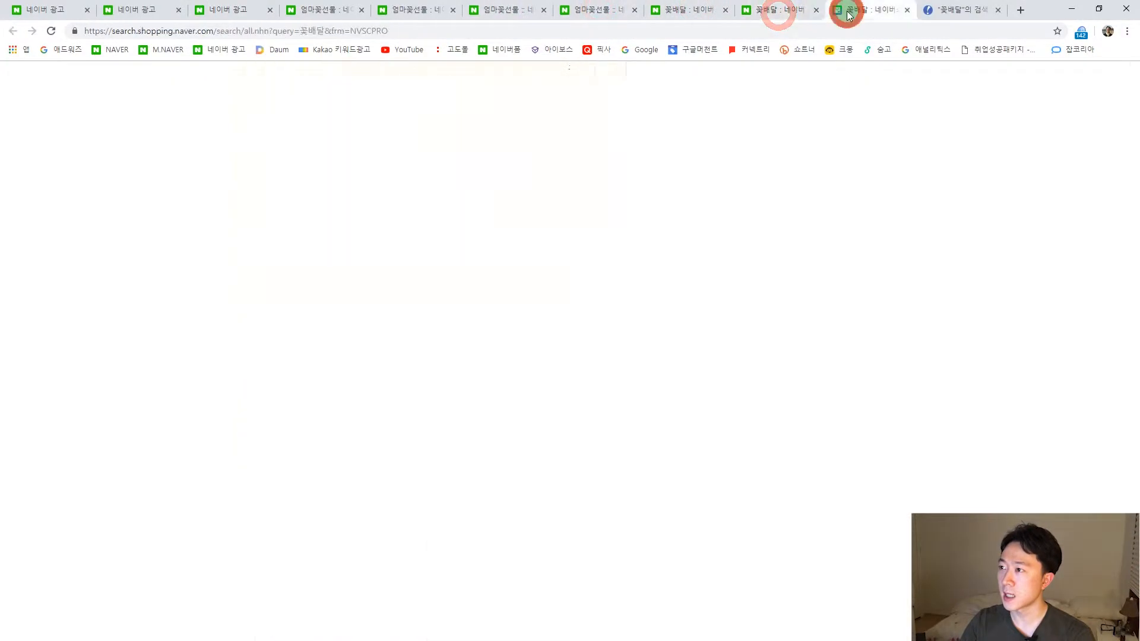
{"action": "left_click", "coordinate": [850, 6]}
{"action": "left_click_drag", "start_coordinate": [1134, 123], "coordinate": [1129, 603]}
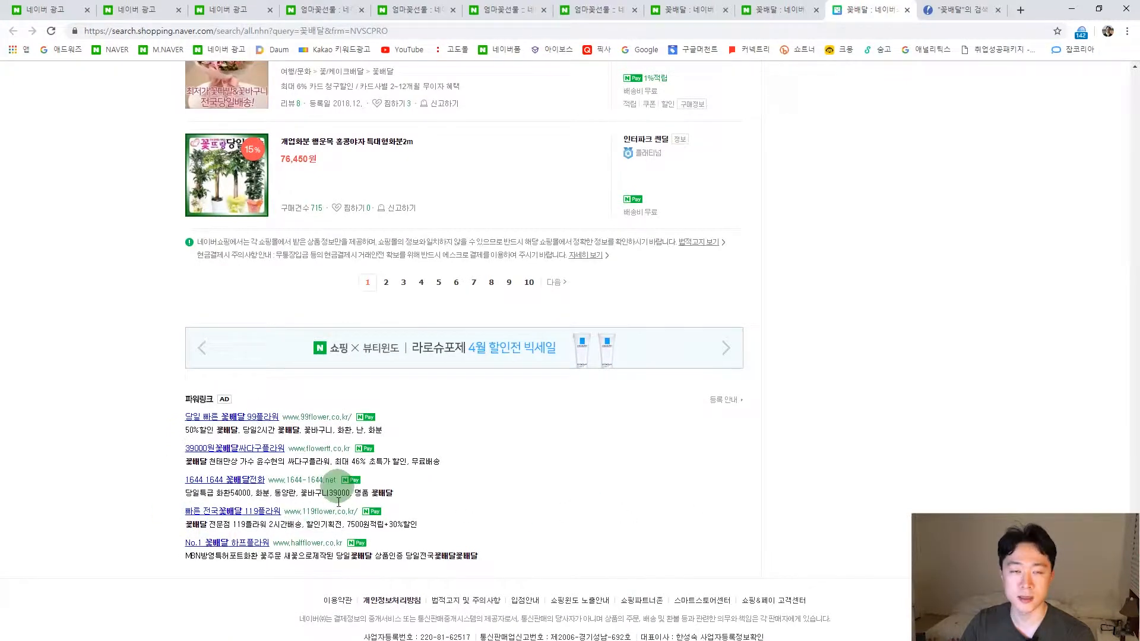
Read the help article's sections on 모바일 네이버쇼핑 and the external search portal ZUM.
{"action": "left_click", "coordinate": [226, 9]}
{"action": "scroll", "coordinate": [623, 454], "scroll_direction": "down", "scroll_amount": 6}
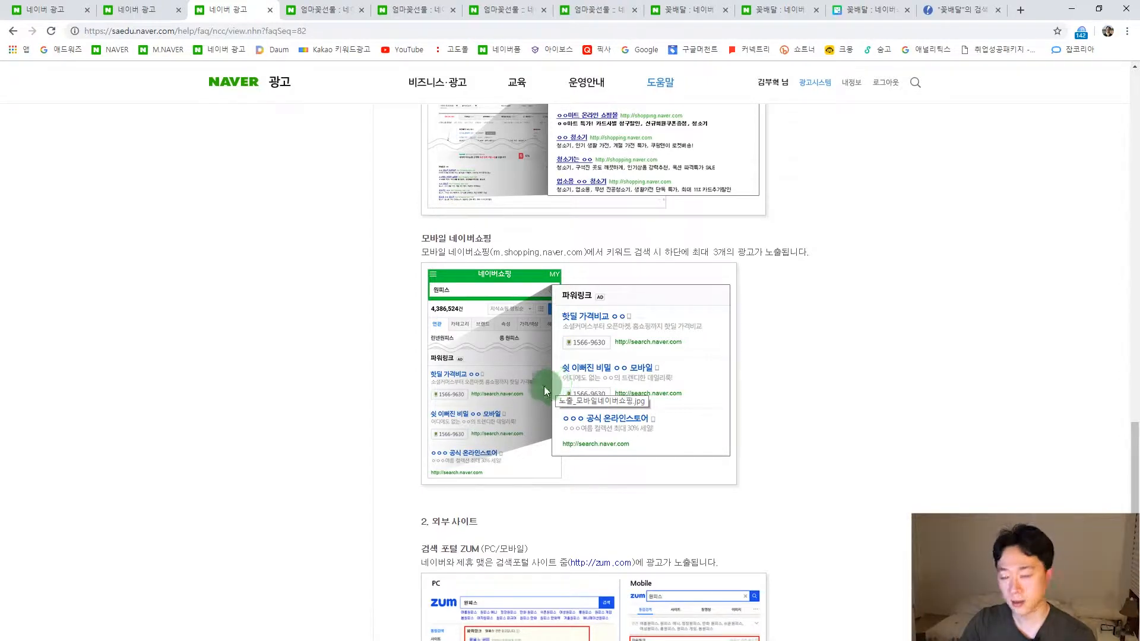
{"action": "scroll", "coordinate": [649, 437], "scroll_direction": "down", "scroll_amount": 4}
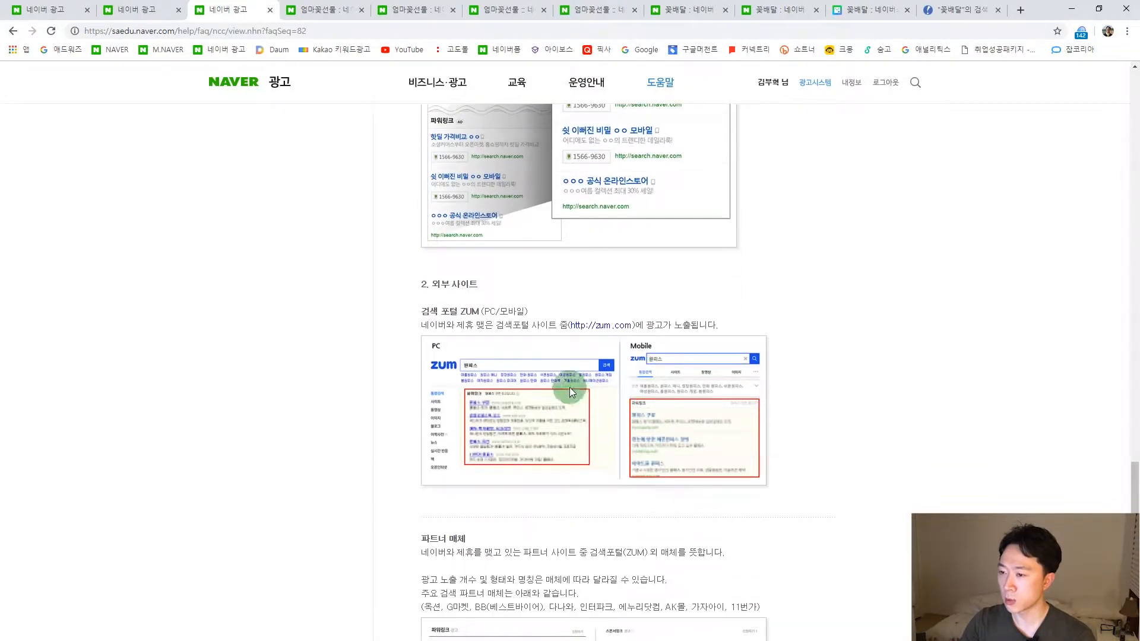
{"action": "left_click_drag", "start_coordinate": [434, 286], "coordinate": [477, 287]}
{"action": "scroll", "coordinate": [483, 285], "scroll_direction": "down", "scroll_amount": 1}
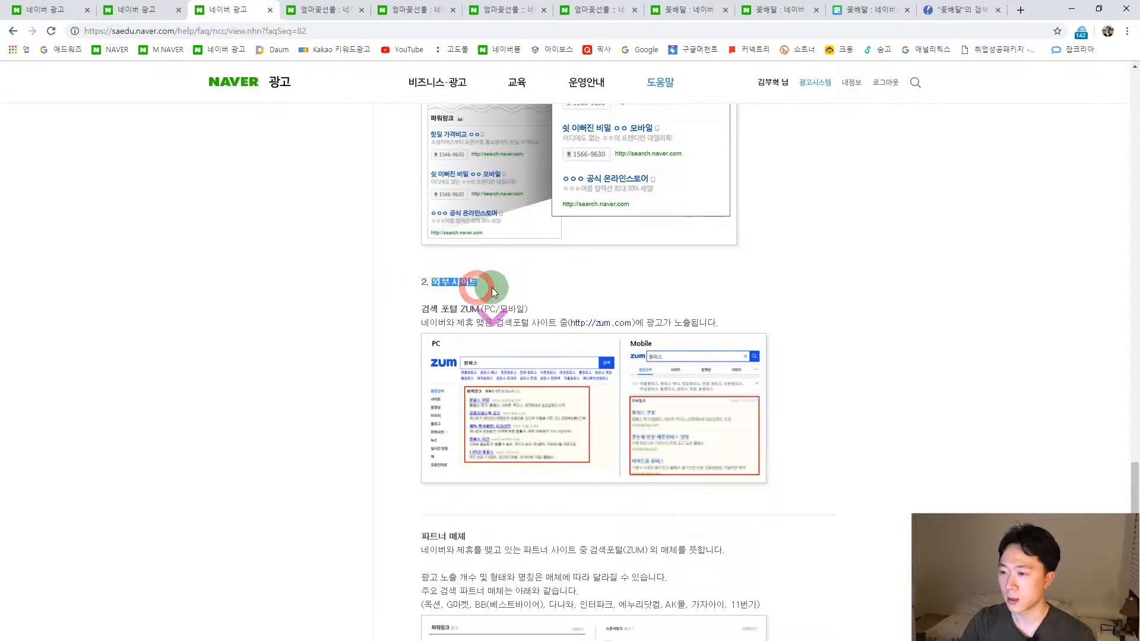
{"action": "left_click", "coordinate": [444, 222]}
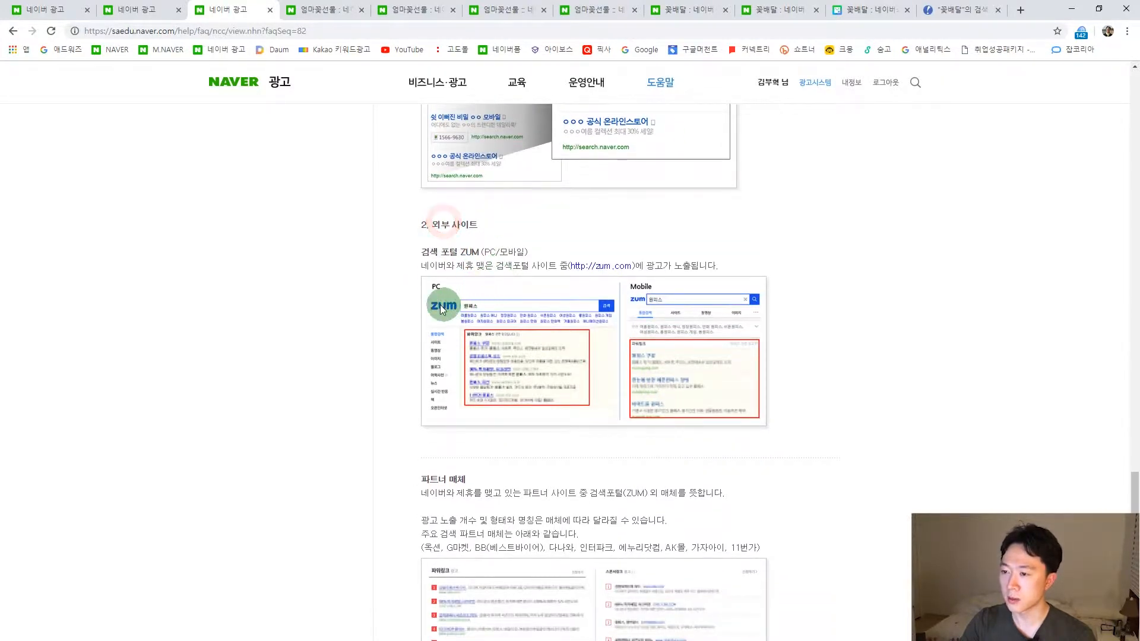
{"action": "left_click_drag", "start_coordinate": [428, 266], "coordinate": [569, 277]}
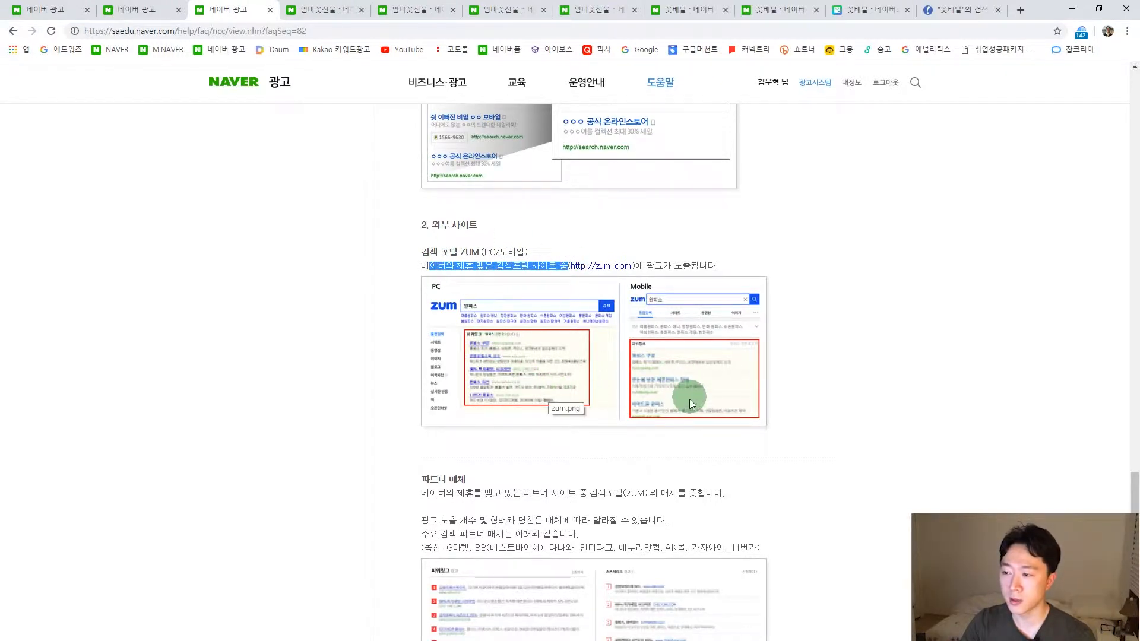
Find the help article's 파트너 매체 section and compare it with the partner media option in the ad group settings.
{"action": "scroll", "coordinate": [668, 417], "scroll_direction": "down", "scroll_amount": 2}
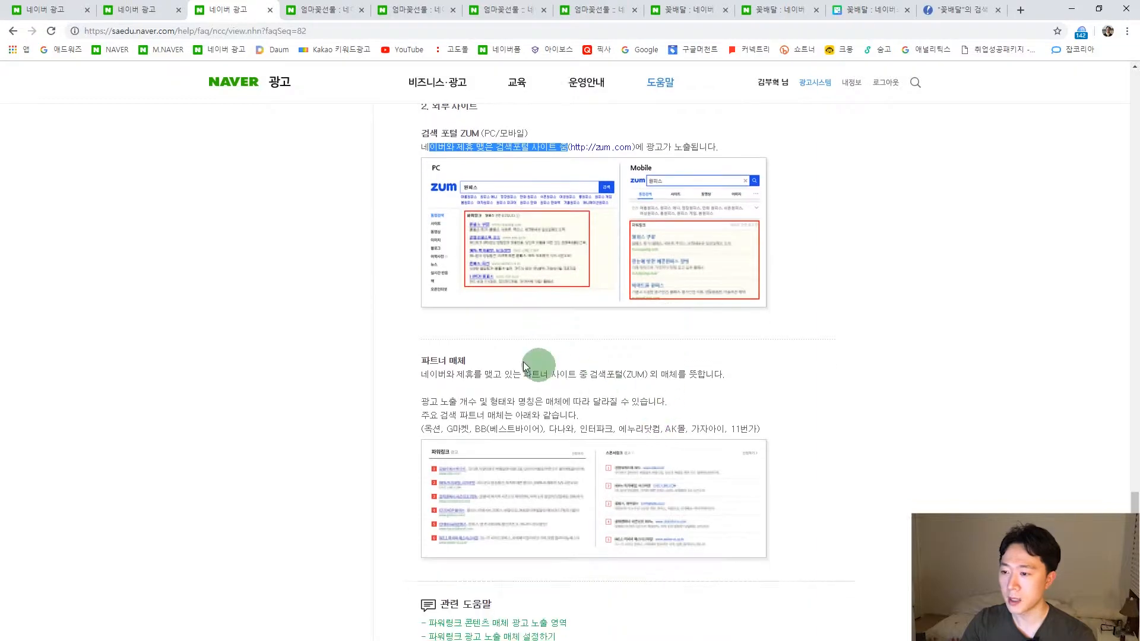
{"action": "left_click_drag", "start_coordinate": [423, 361], "coordinate": [477, 365]}
{"action": "left_click", "coordinate": [480, 364]}
{"action": "left_click", "coordinate": [127, 10]}
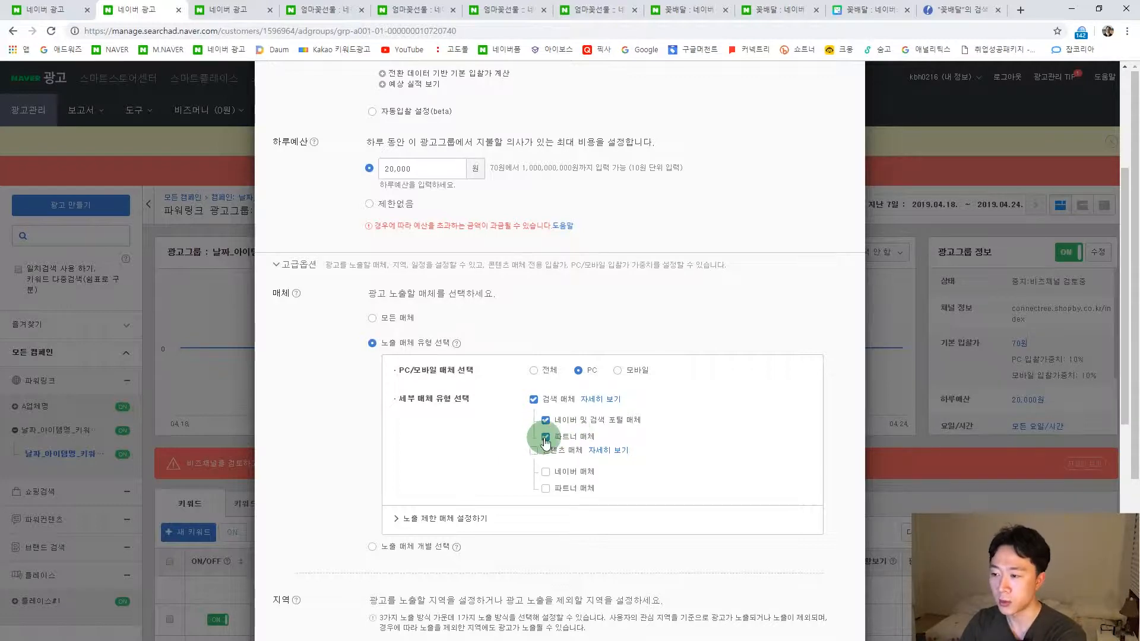
{"action": "left_click", "coordinate": [218, 10]}
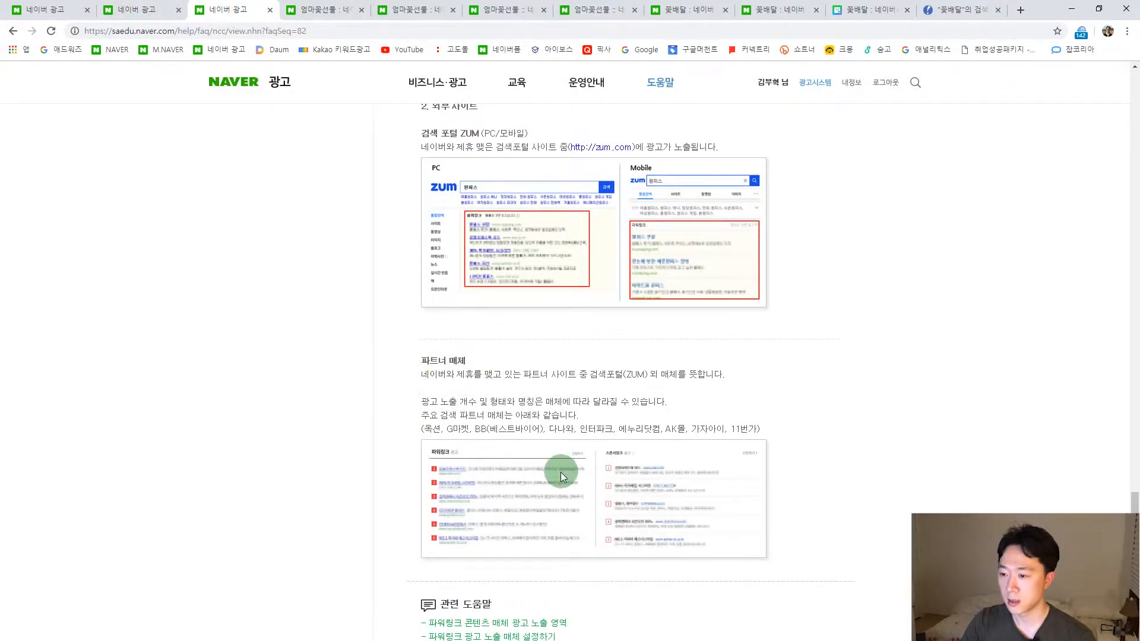
Examine the help article's description of ad formats and the list of main search partner sites under 파트너 매체.
{"action": "left_click_drag", "start_coordinate": [446, 429], "coordinate": [758, 429]}
{"action": "left_click_drag", "start_coordinate": [618, 422], "coordinate": [433, 400]}
{"action": "left_click", "coordinate": [434, 402]}
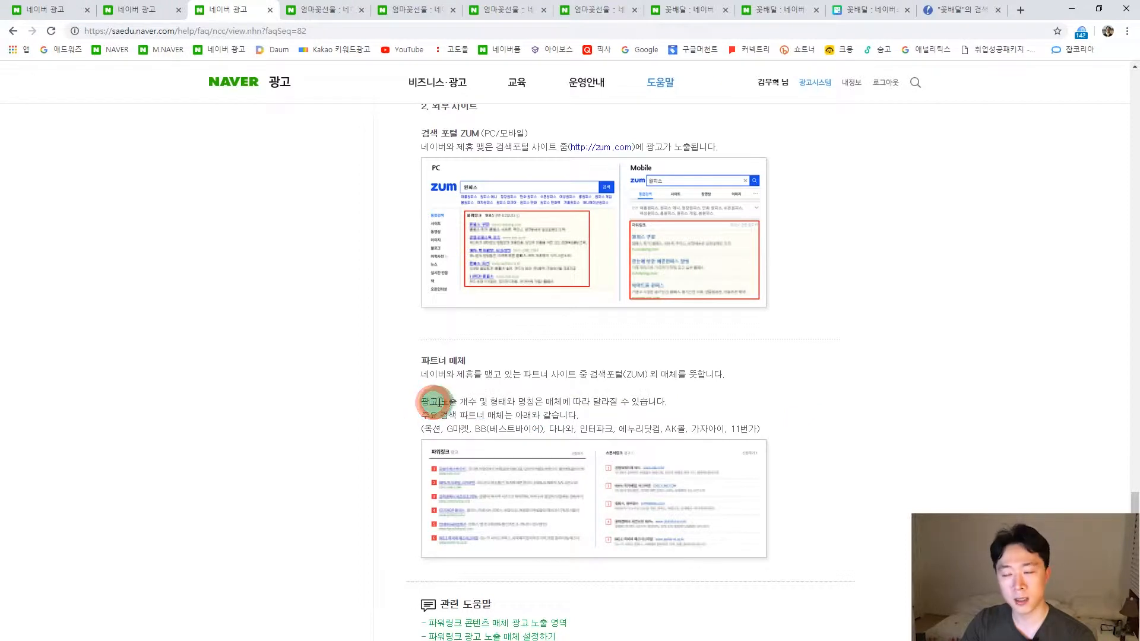
{"action": "left_click_drag", "start_coordinate": [425, 429], "coordinate": [820, 427]}
{"action": "left_click", "coordinate": [797, 426]}
{"action": "left_click", "coordinate": [441, 405]}
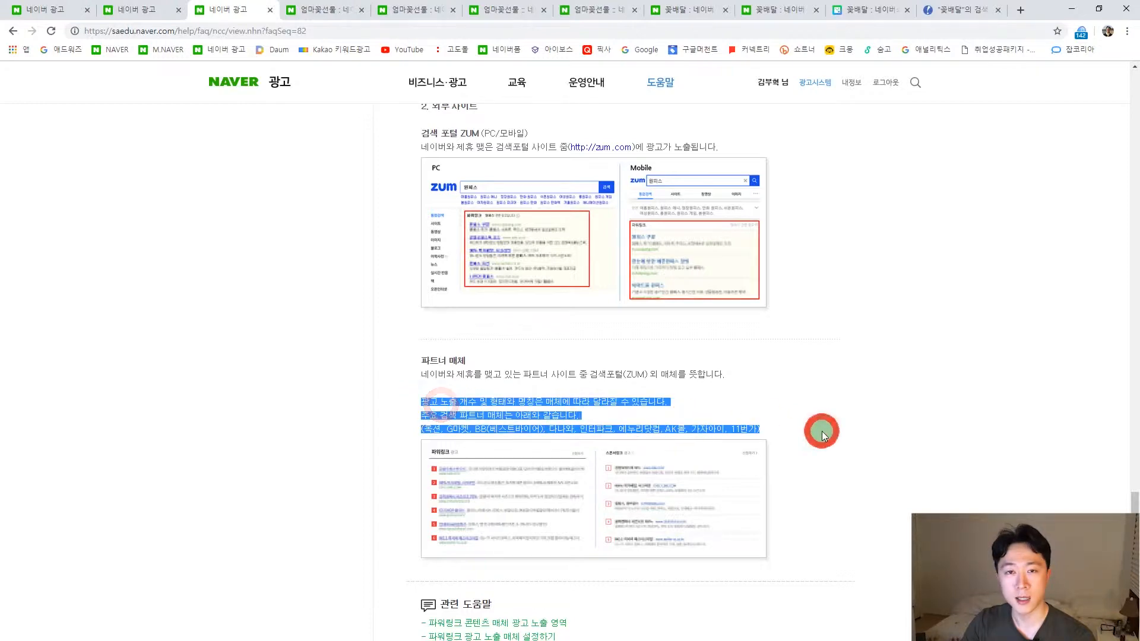
{"action": "left_click", "coordinate": [822, 432]}
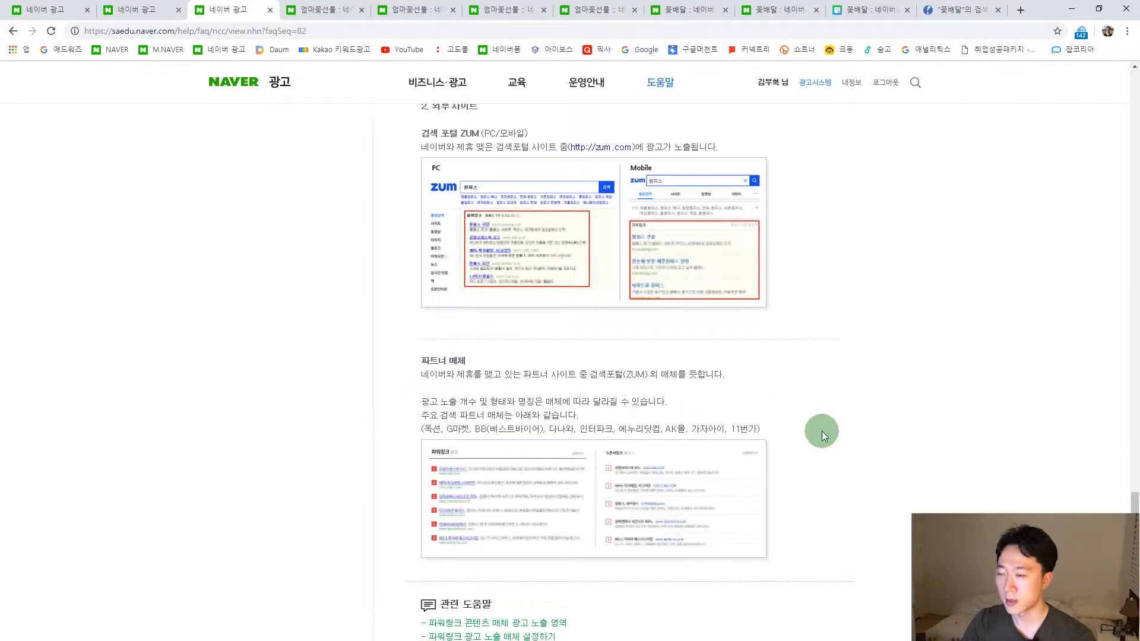
Return to the ad group's edit form and expand the restricted exposure media settings (노출 제한 매체 설정하기).
{"action": "left_click", "coordinate": [146, 12]}
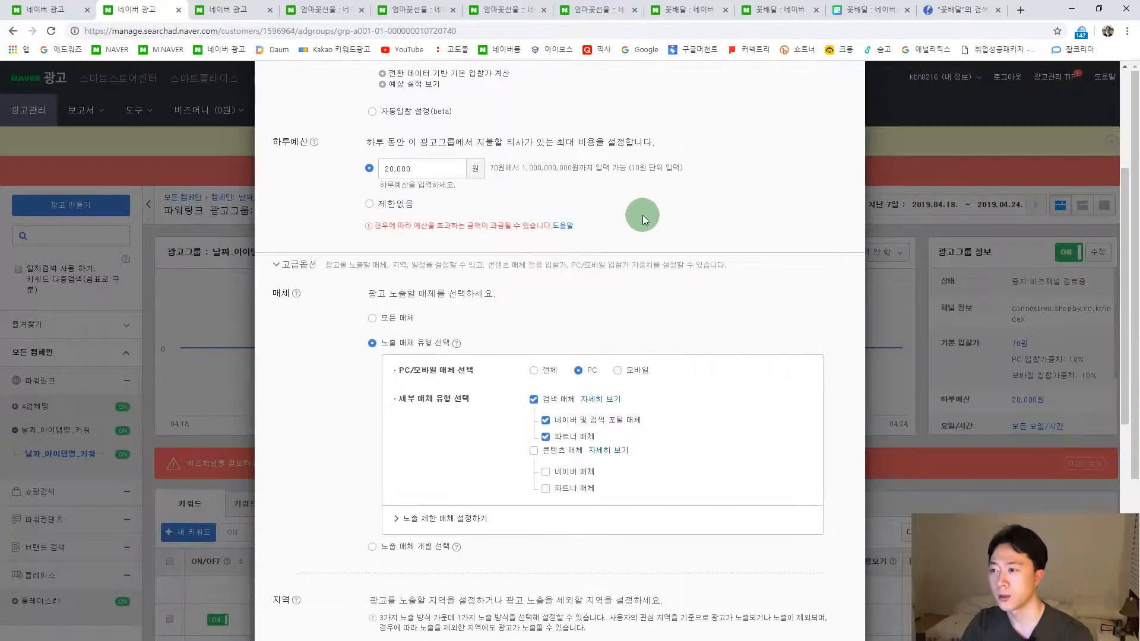
{"action": "scroll", "coordinate": [640, 219], "scroll_direction": "up", "scroll_amount": 4}
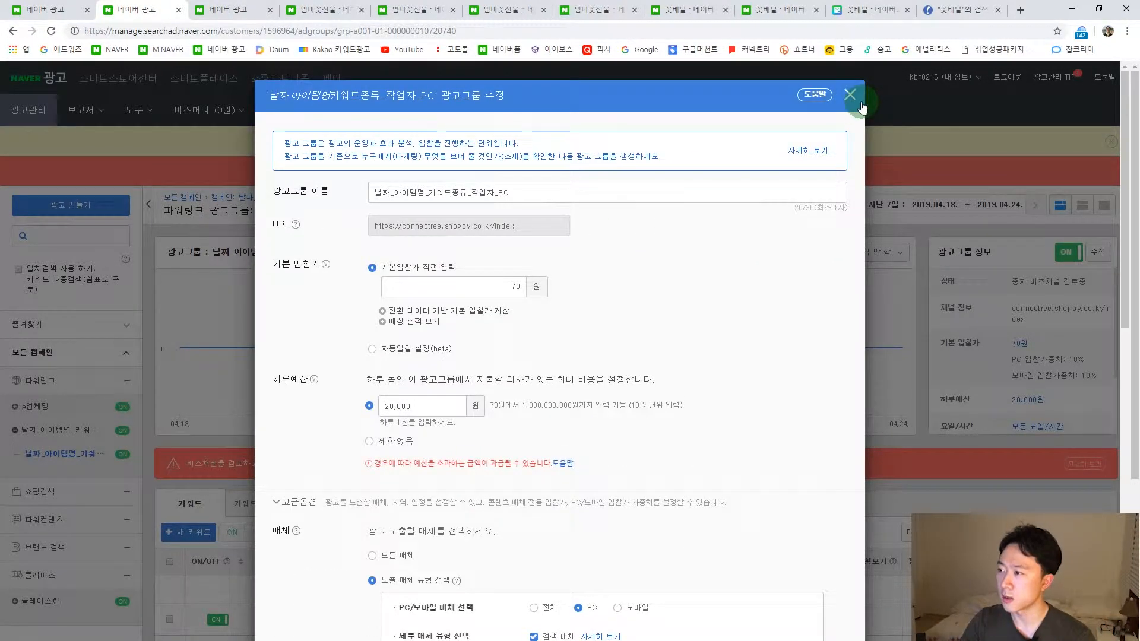
{"action": "scroll", "coordinate": [847, 115], "scroll_direction": "down", "scroll_amount": 4}
{"action": "scroll", "coordinate": [847, 115], "scroll_direction": "up", "scroll_amount": 4}
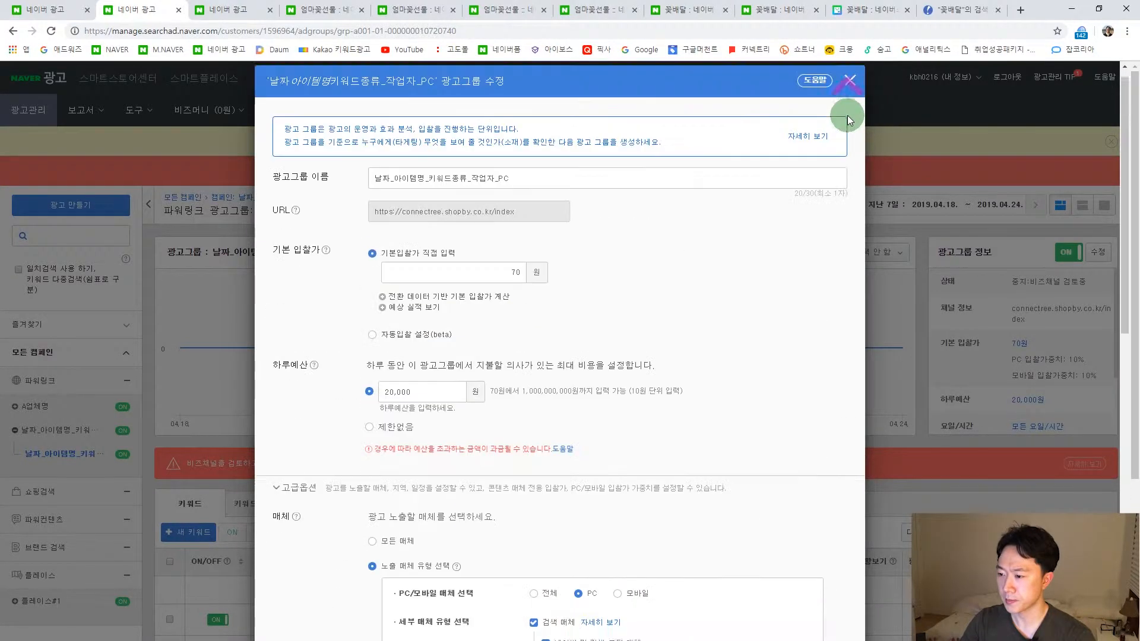
{"action": "scroll", "coordinate": [847, 115], "scroll_direction": "down", "scroll_amount": 3}
{"action": "scroll", "coordinate": [847, 115], "scroll_direction": "down", "scroll_amount": 2}
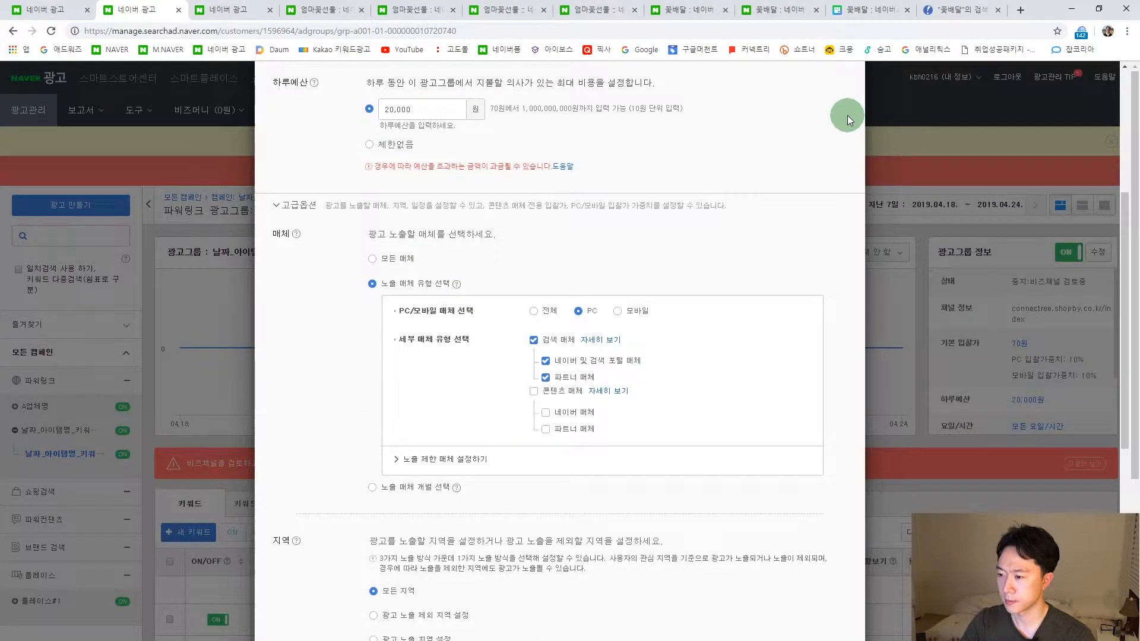
{"action": "left_click", "coordinate": [428, 462]}
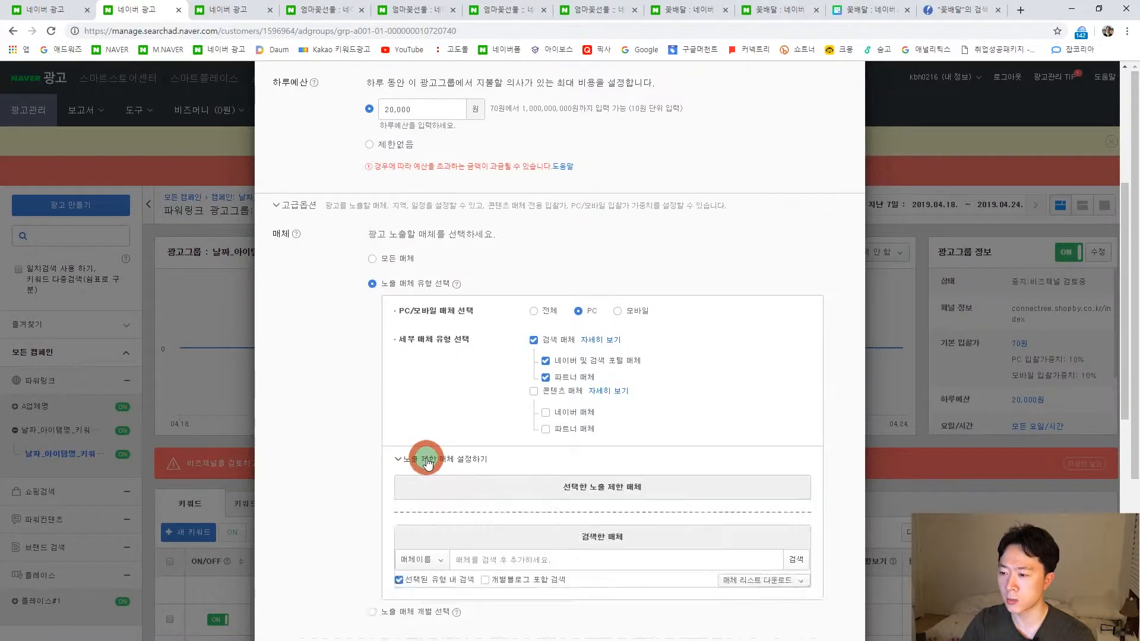
Look through the media that can be added as exposure restrictions, including the Naver and ZUM entries.
{"action": "scroll", "coordinate": [432, 456], "scroll_direction": "down", "scroll_amount": 5}
{"action": "scroll", "coordinate": [493, 384], "scroll_direction": "up", "scroll_amount": 1}
{"action": "scroll", "coordinate": [493, 384], "scroll_direction": "up", "scroll_amount": 5}
{"action": "scroll", "coordinate": [490, 279], "scroll_direction": "down", "scroll_amount": 4}
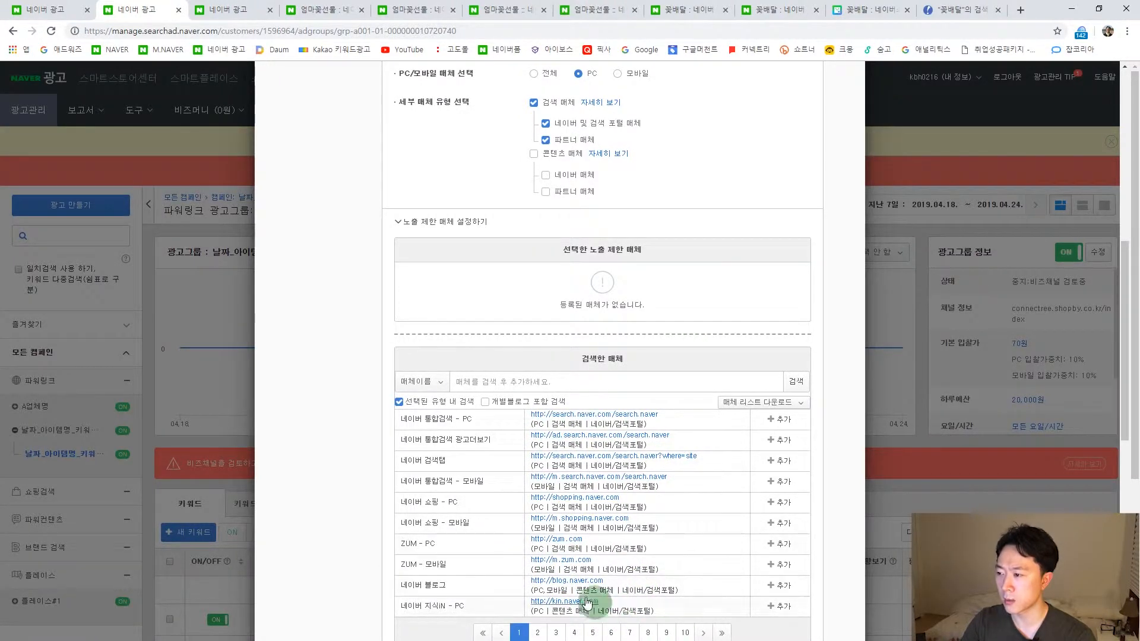
{"action": "scroll", "coordinate": [576, 531], "scroll_direction": "up", "scroll_amount": 3}
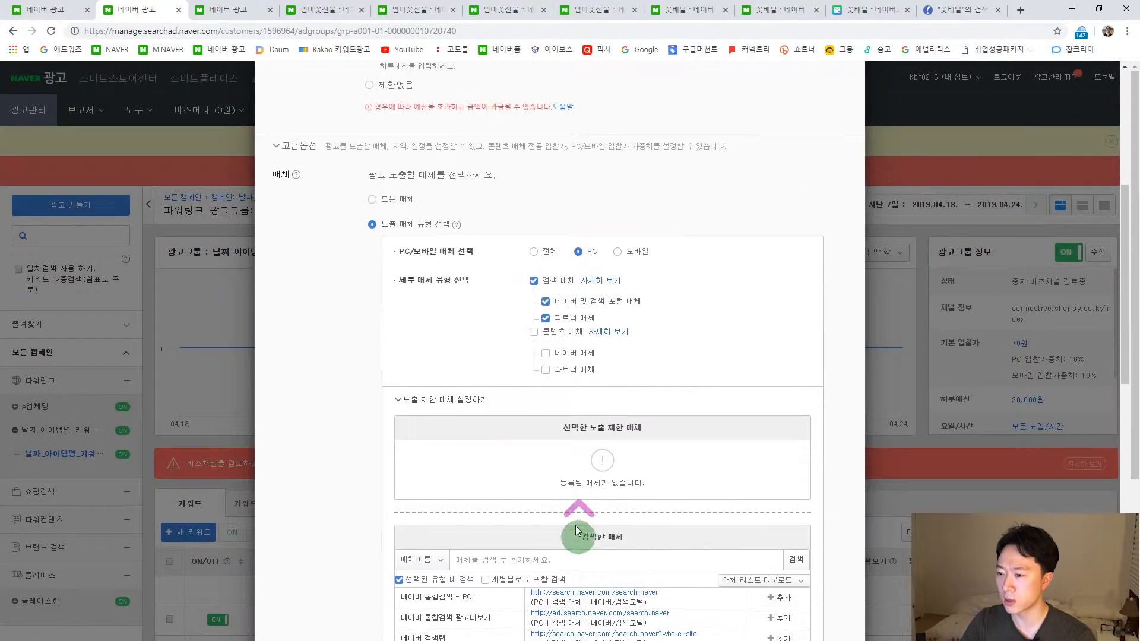
{"action": "left_click", "coordinate": [441, 401]}
{"action": "left_click", "coordinate": [440, 401]}
{"action": "scroll", "coordinate": [615, 452], "scroll_direction": "down", "scroll_amount": 5}
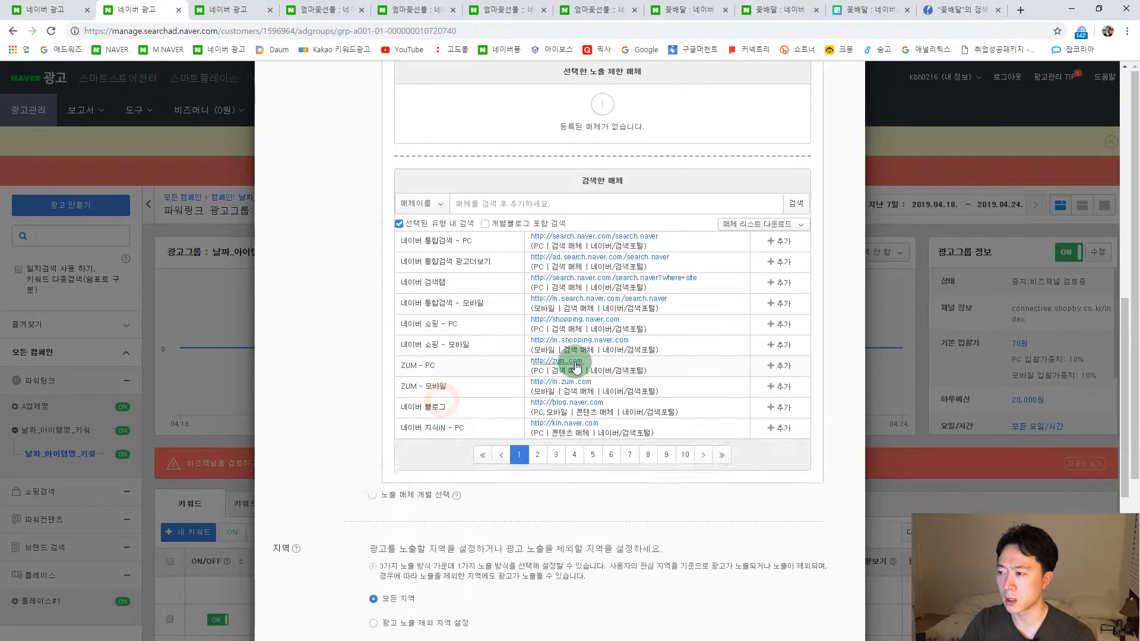
Download the main media list (주요 매체 리스트) from the restricted media settings and open it in a maximized Excel window.
{"action": "scroll", "coordinate": [578, 361], "scroll_direction": "up", "scroll_amount": 3}
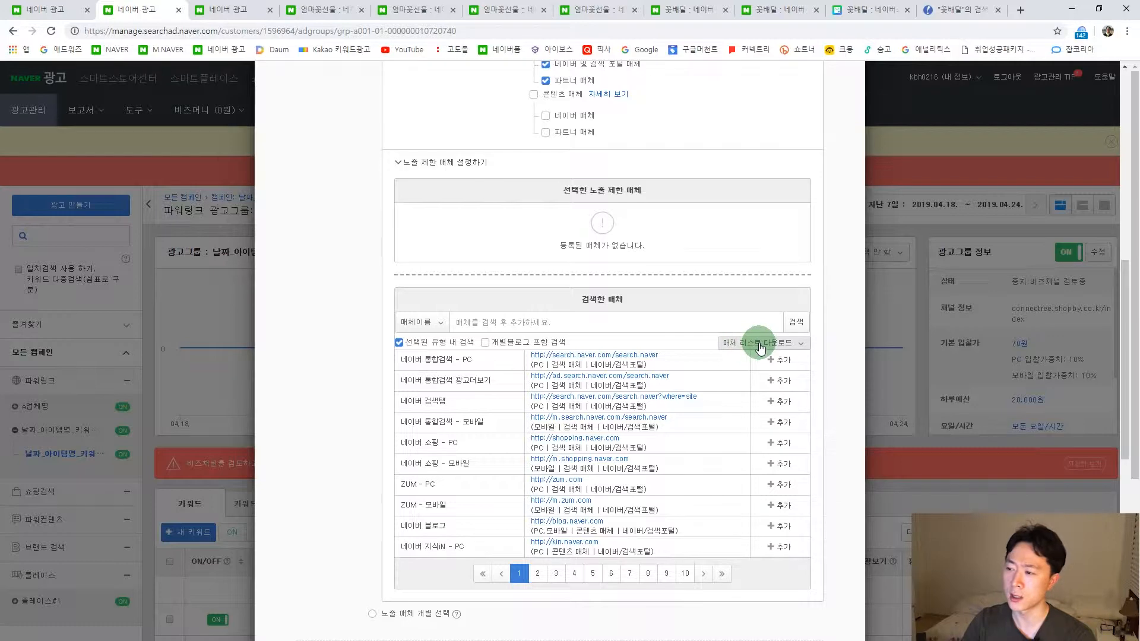
{"action": "scroll", "coordinate": [760, 347], "scroll_direction": "up", "scroll_amount": 3}
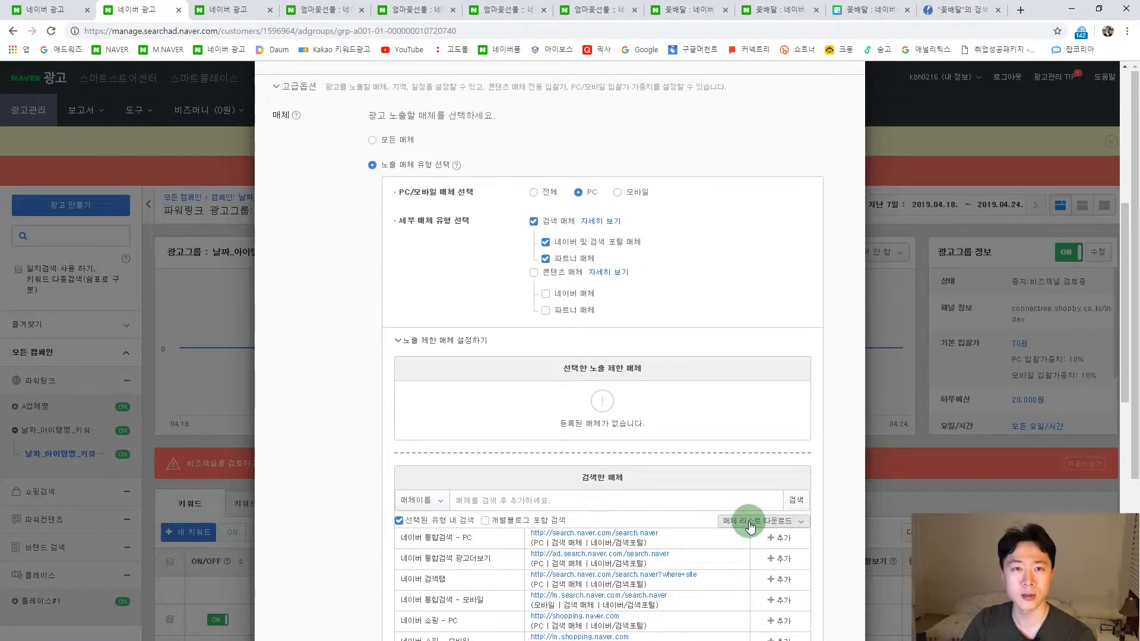
{"action": "left_click", "coordinate": [751, 525]}
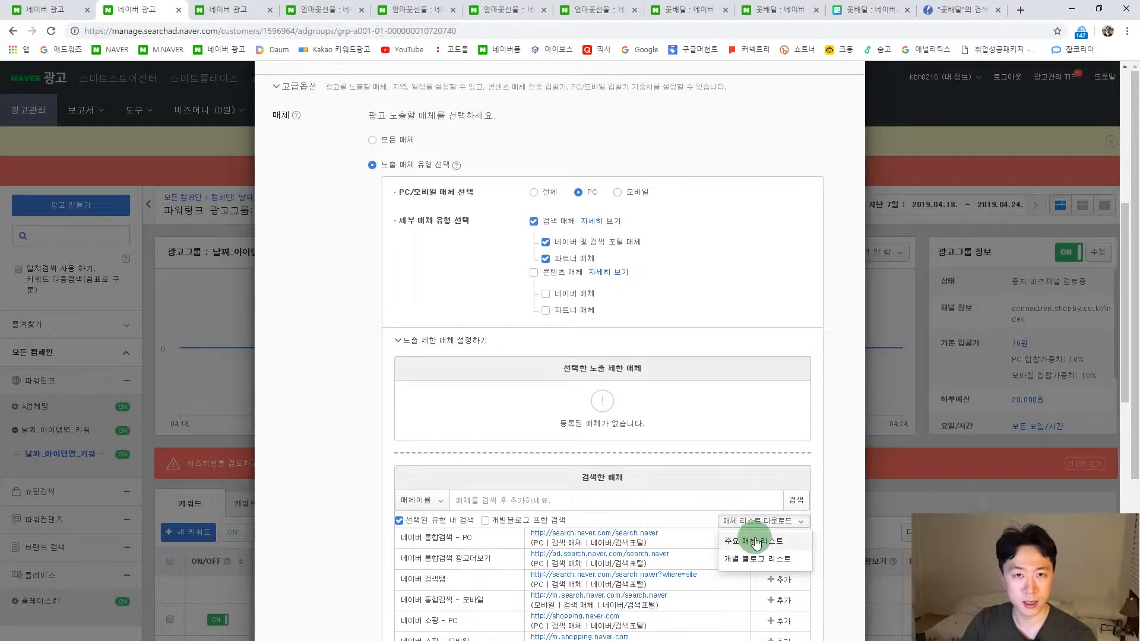
{"action": "left_click", "coordinate": [756, 543]}
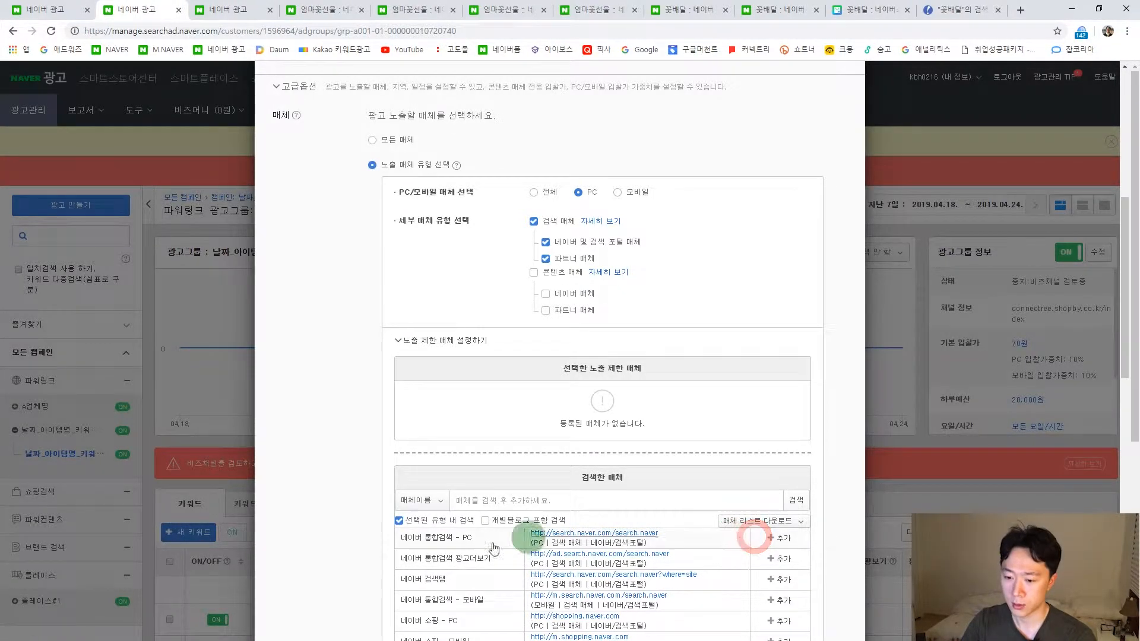
{"action": "left_click", "coordinate": [128, 637]}
{"action": "left_click", "coordinate": [142, 600]}
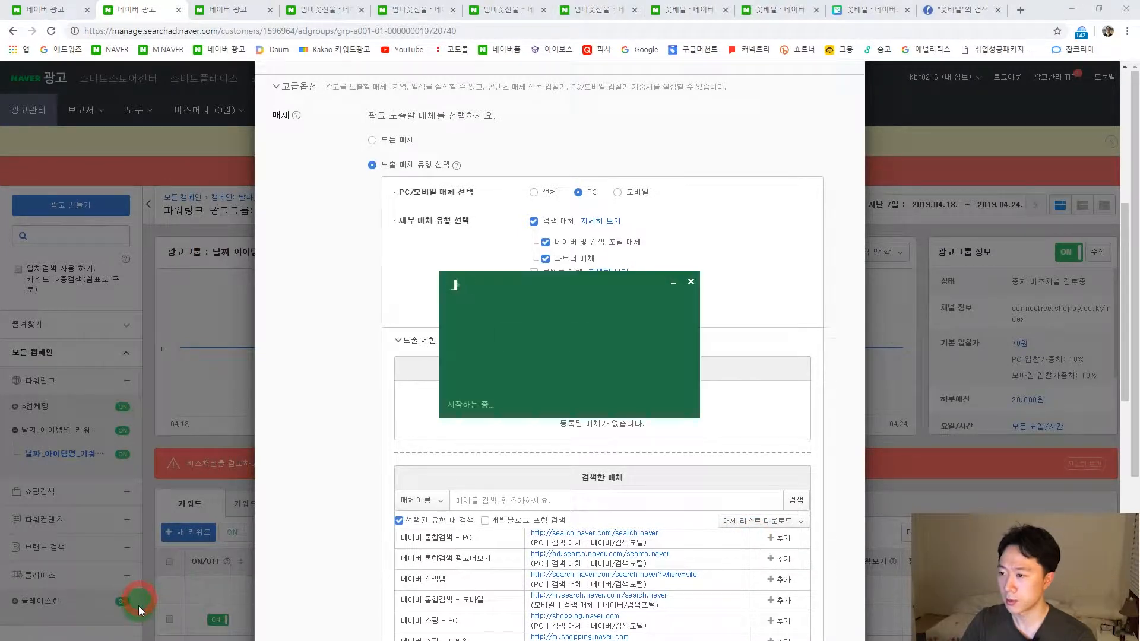
{"action": "double_click", "coordinate": [607, 16]}
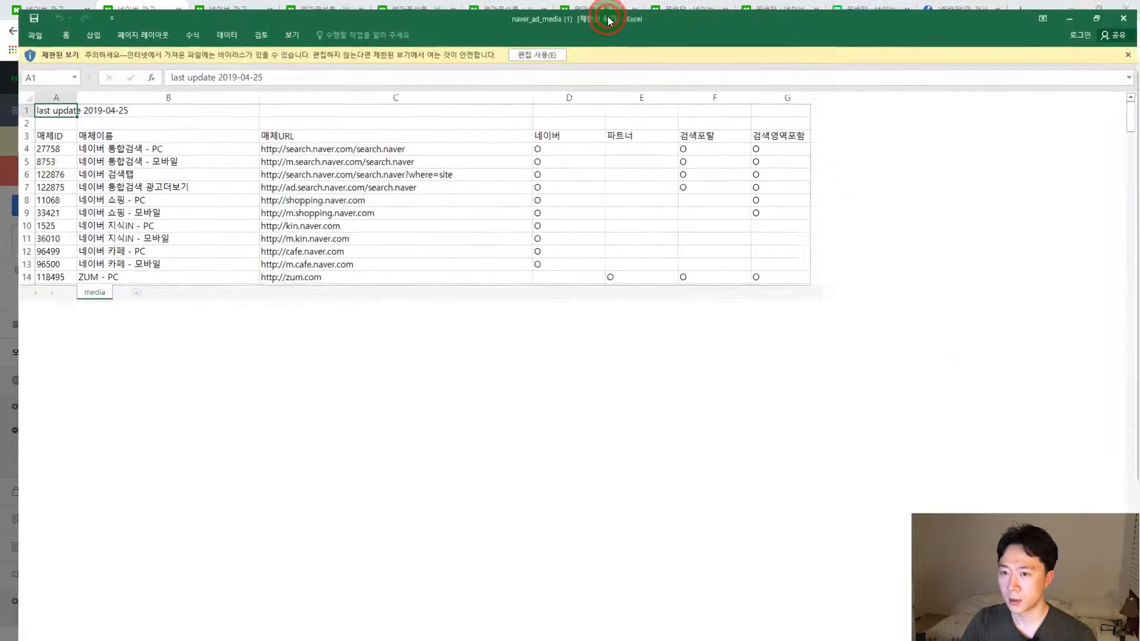
Examine the Naver entries in the media list, from 네이버 통합검색 - PC to 네이버 카페 - 모바일.
{"action": "left_click_drag", "start_coordinate": [119, 144], "coordinate": [295, 256]}
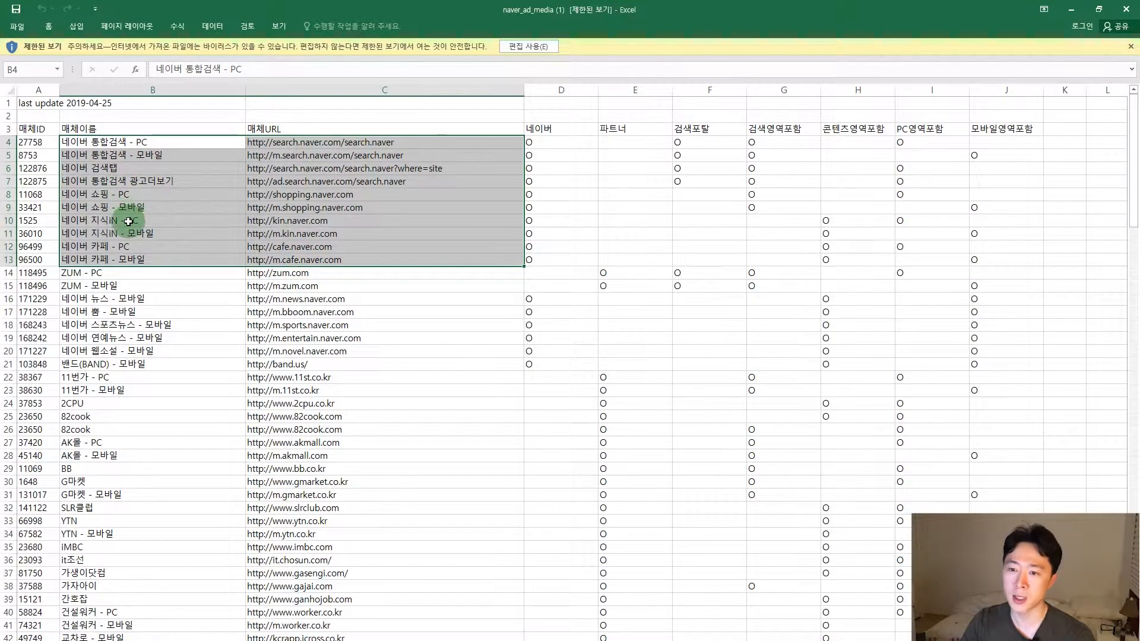
{"action": "left_click", "coordinate": [263, 249]}
{"action": "left_click_drag", "start_coordinate": [118, 143], "coordinate": [217, 256]}
{"action": "scroll", "coordinate": [216, 250], "scroll_direction": "down", "scroll_amount": 1}
{"action": "scroll", "coordinate": [216, 251], "scroll_direction": "down", "scroll_amount": 1}
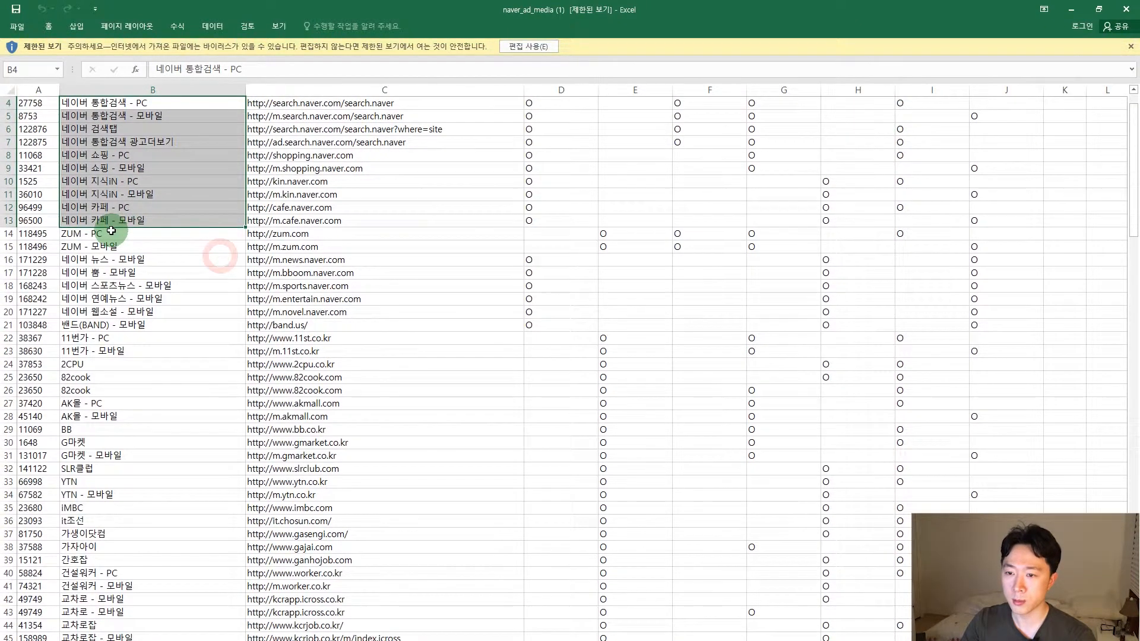
Examine the ZUM PC and mobile entries and the Naver mobile content entries listed below them.
{"action": "left_click_drag", "start_coordinate": [98, 233], "coordinate": [190, 265]}
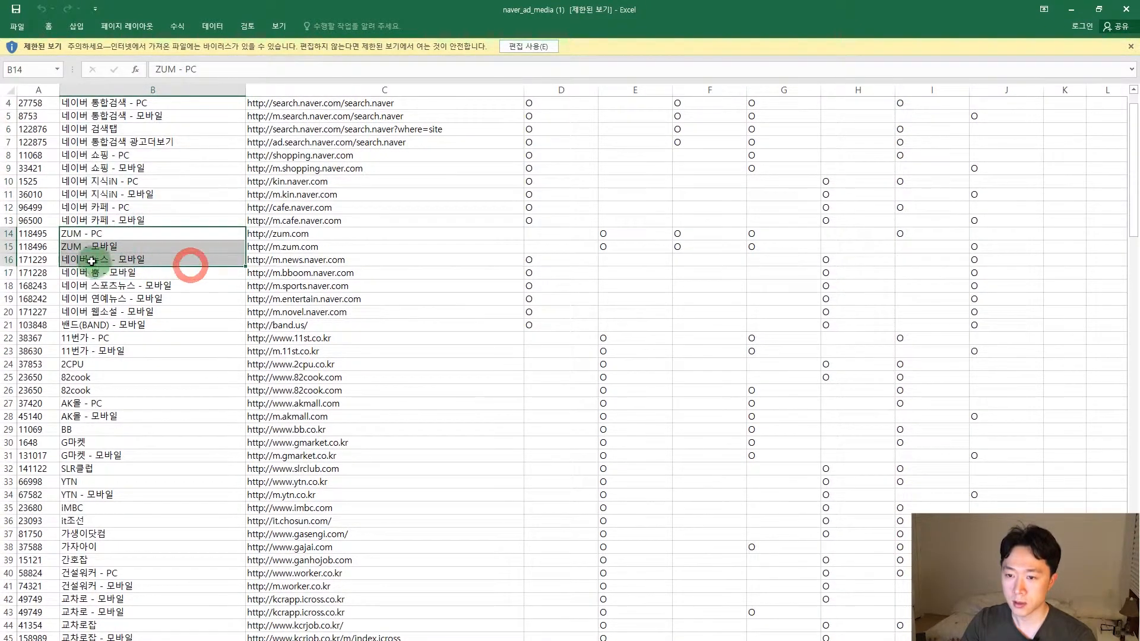
{"action": "left_click", "coordinate": [87, 260]}
{"action": "left_click_drag", "start_coordinate": [72, 259], "coordinate": [211, 323]}
{"action": "left_click_drag", "start_coordinate": [101, 234], "coordinate": [110, 247]}
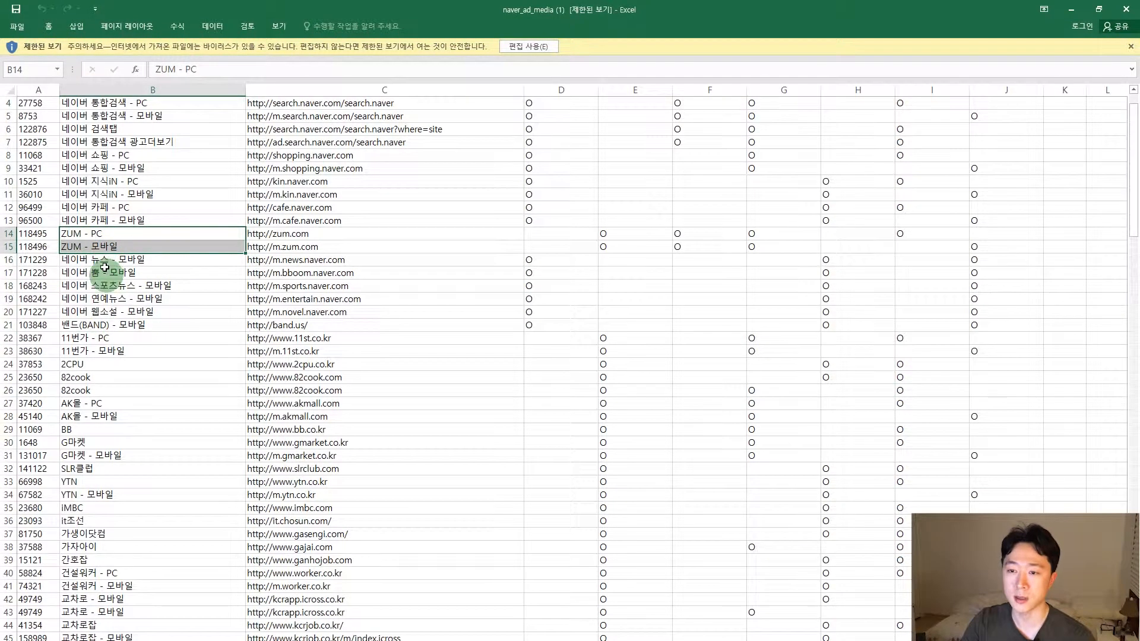
{"action": "left_click_drag", "start_coordinate": [98, 235], "coordinate": [103, 246]}
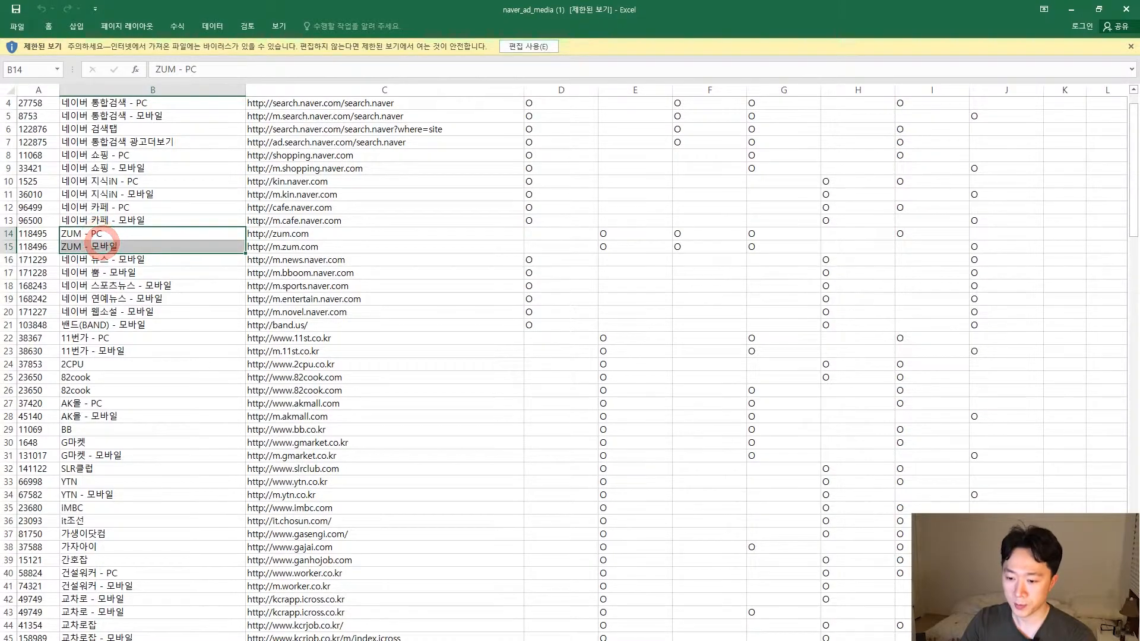
Switch to Chrome and review the main search partner sites named in the help article's 파트너 매체 section.
{"action": "left_click", "coordinate": [159, 640]}
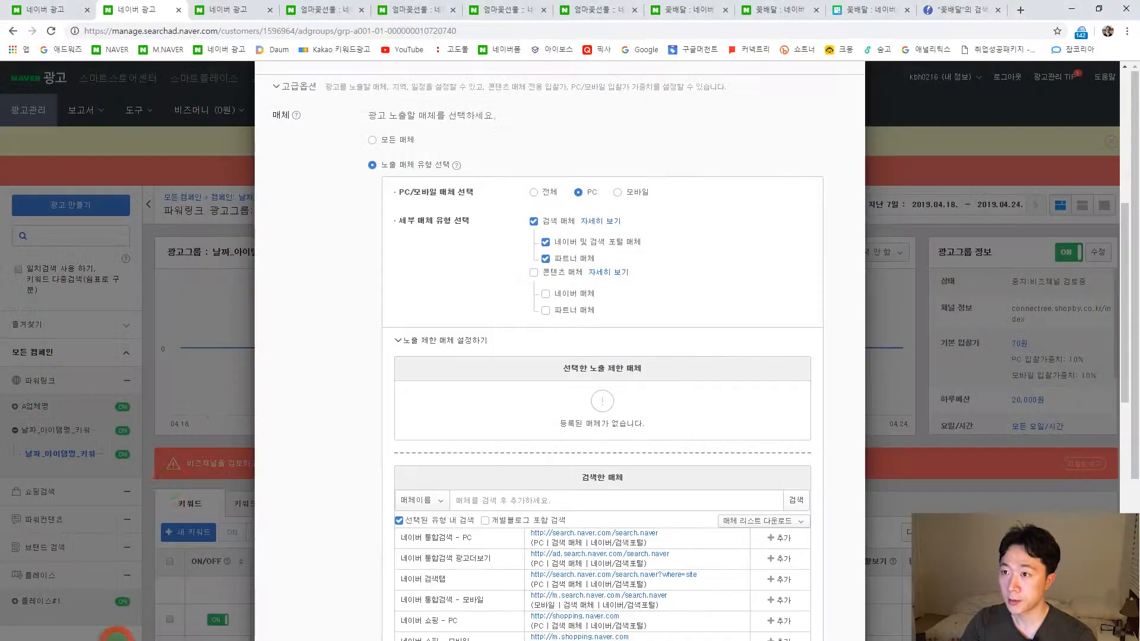
{"action": "left_click", "coordinate": [229, 9]}
{"action": "left_click_drag", "start_coordinate": [422, 428], "coordinate": [755, 427]}
{"action": "left_click", "coordinate": [592, 427]}
{"action": "left_click", "coordinate": [756, 428]}
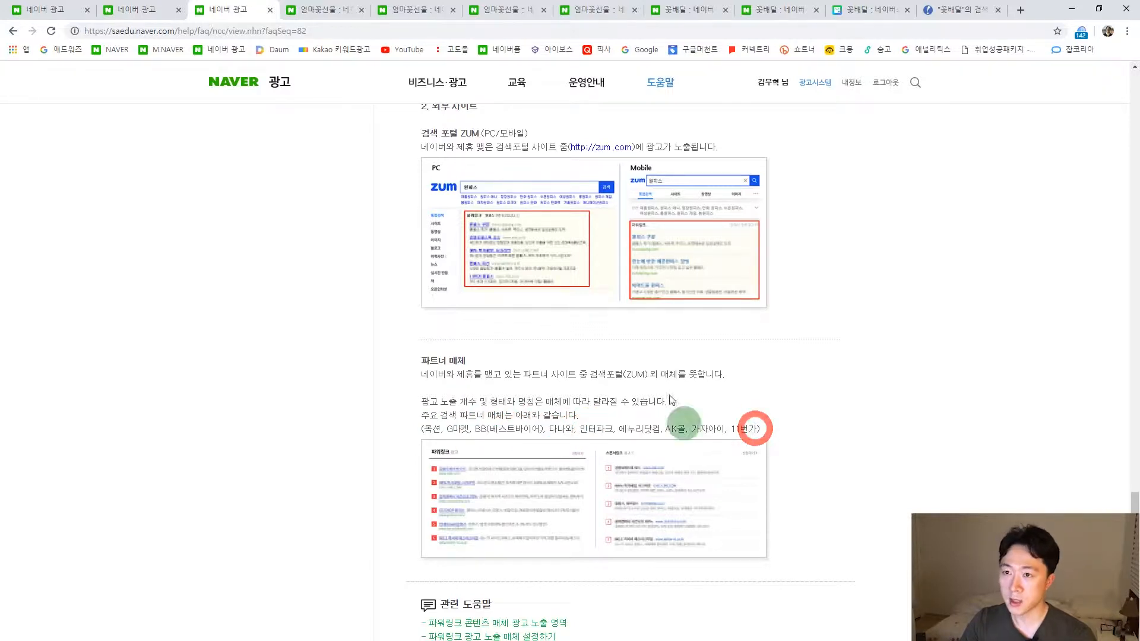
Return to the Excel media list and examine the partner entries such as 가생이닷컴, 교차로 and 꼬망세.
{"action": "key", "text": "alt+Tab"}
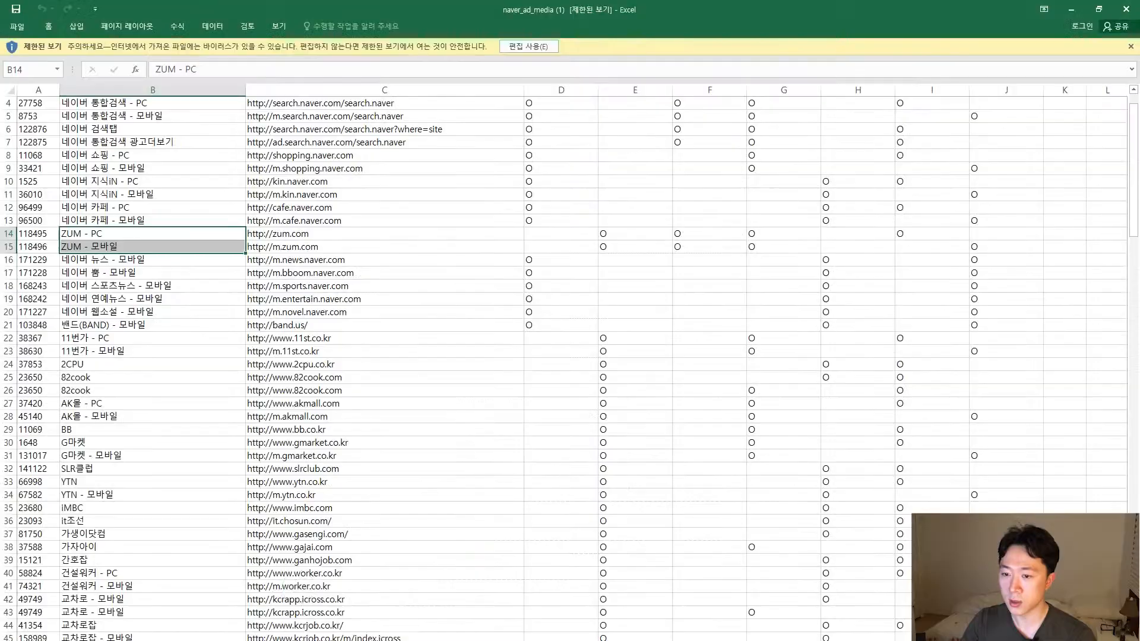
{"action": "scroll", "coordinate": [163, 465], "scroll_direction": "down", "scroll_amount": 5}
{"action": "left_click_drag", "start_coordinate": [102, 364], "coordinate": [154, 390]}
{"action": "left_click", "coordinate": [127, 358]}
{"action": "left_click_drag", "start_coordinate": [96, 338], "coordinate": [173, 417]}
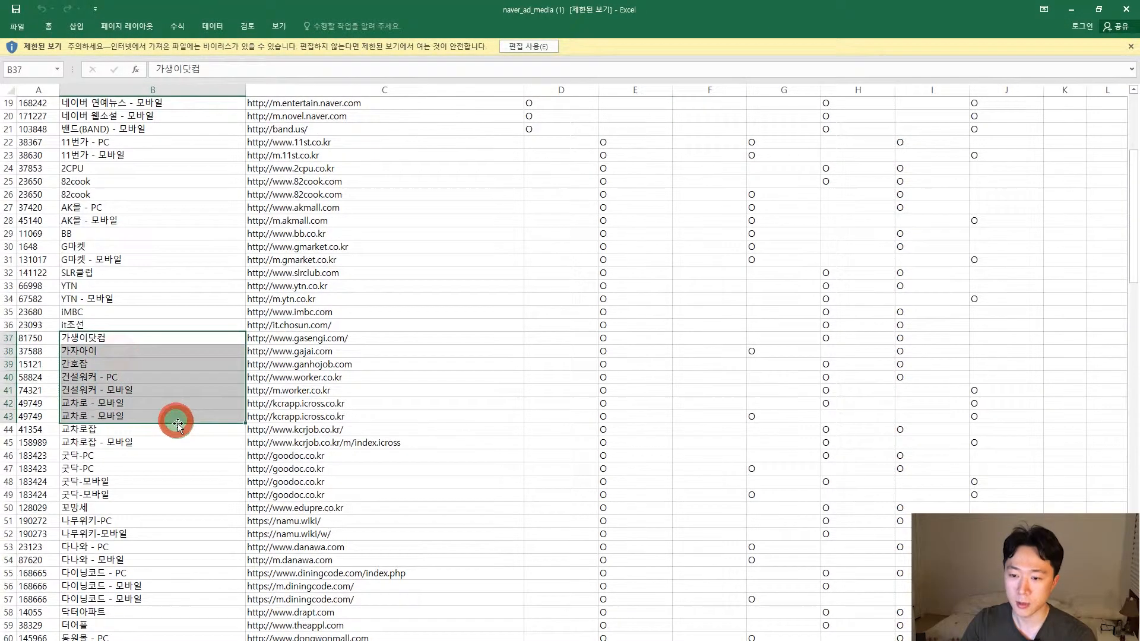
{"action": "scroll", "coordinate": [174, 424], "scroll_direction": "down", "scroll_amount": 2}
{"action": "left_click", "coordinate": [104, 426]}
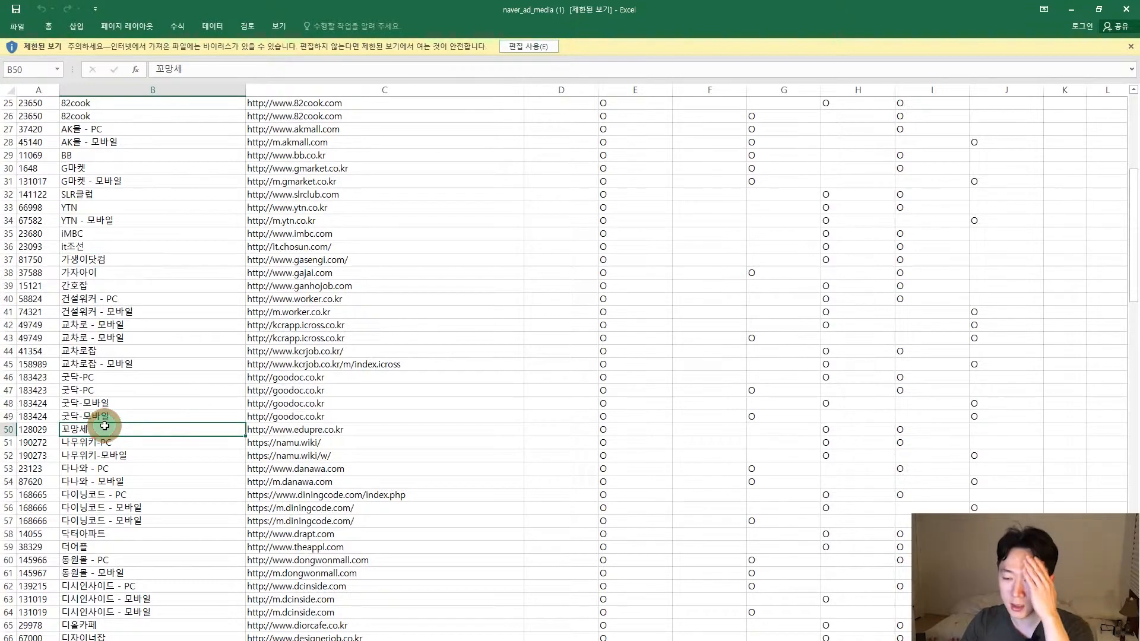
Look through the remaining partner media down to the last entry of the list.
{"action": "scroll", "coordinate": [137, 492], "scroll_direction": "down", "scroll_amount": 20}
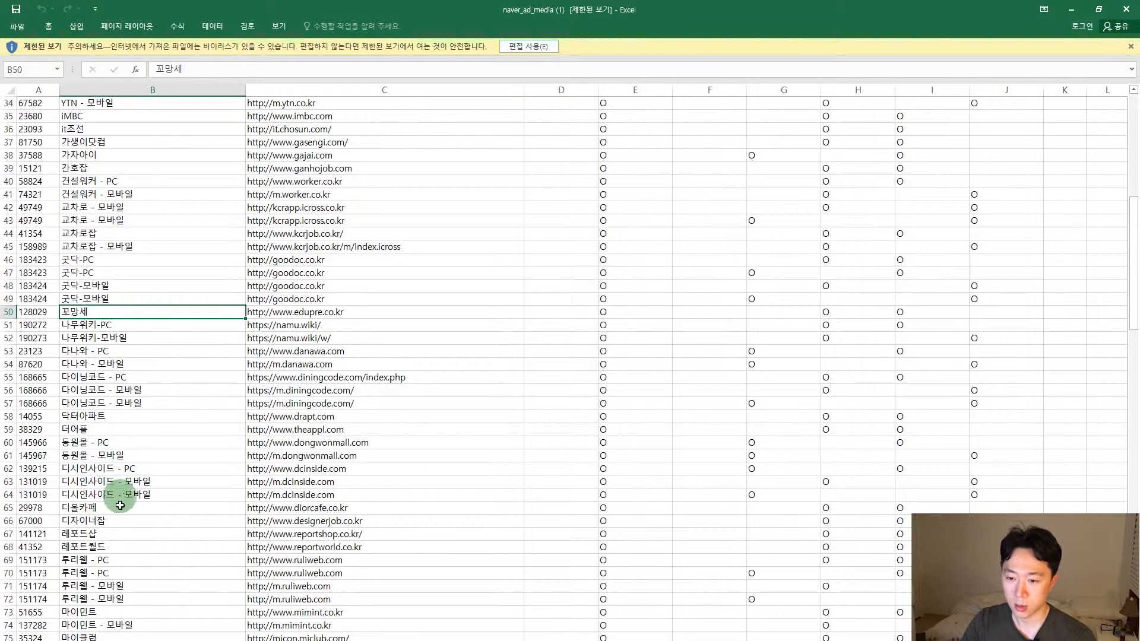
{"action": "scroll", "coordinate": [145, 497], "scroll_direction": "down", "scroll_amount": 20}
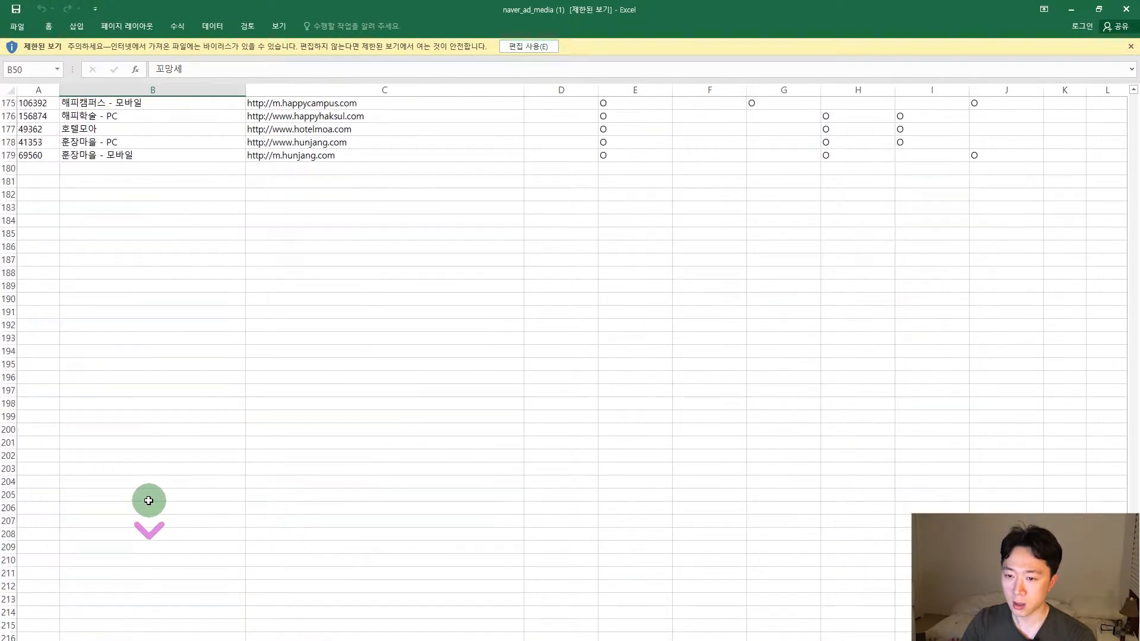
{"action": "scroll", "coordinate": [141, 519], "scroll_direction": "up", "scroll_amount": 12}
{"action": "scroll", "coordinate": [140, 520], "scroll_direction": "down", "scroll_amount": 4}
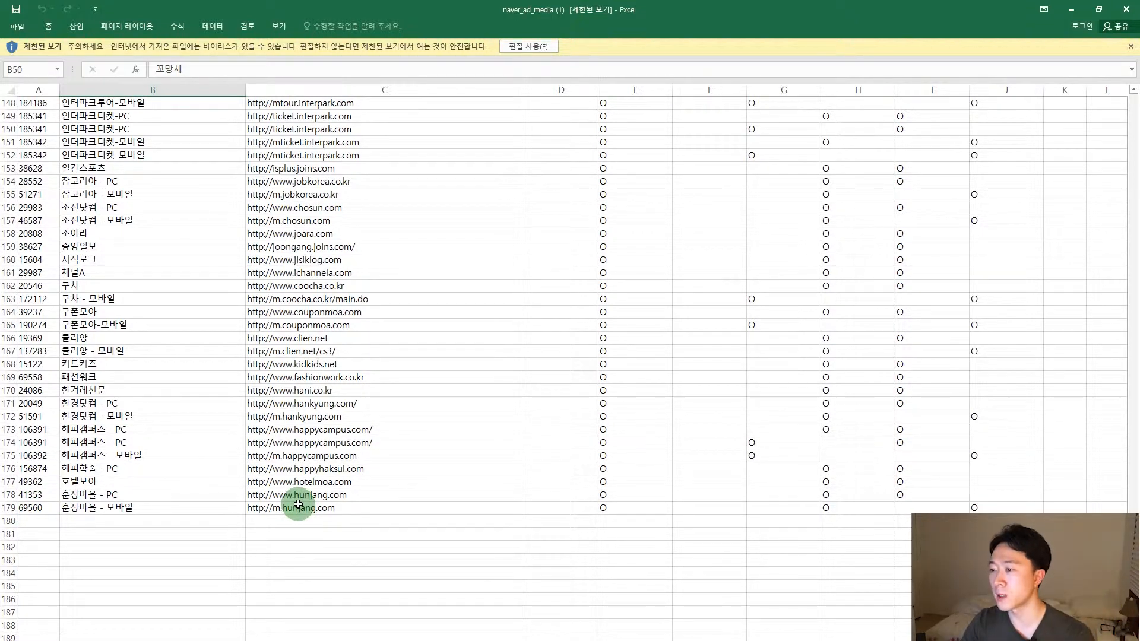
{"action": "scroll", "coordinate": [298, 504], "scroll_direction": "up", "scroll_amount": 20}
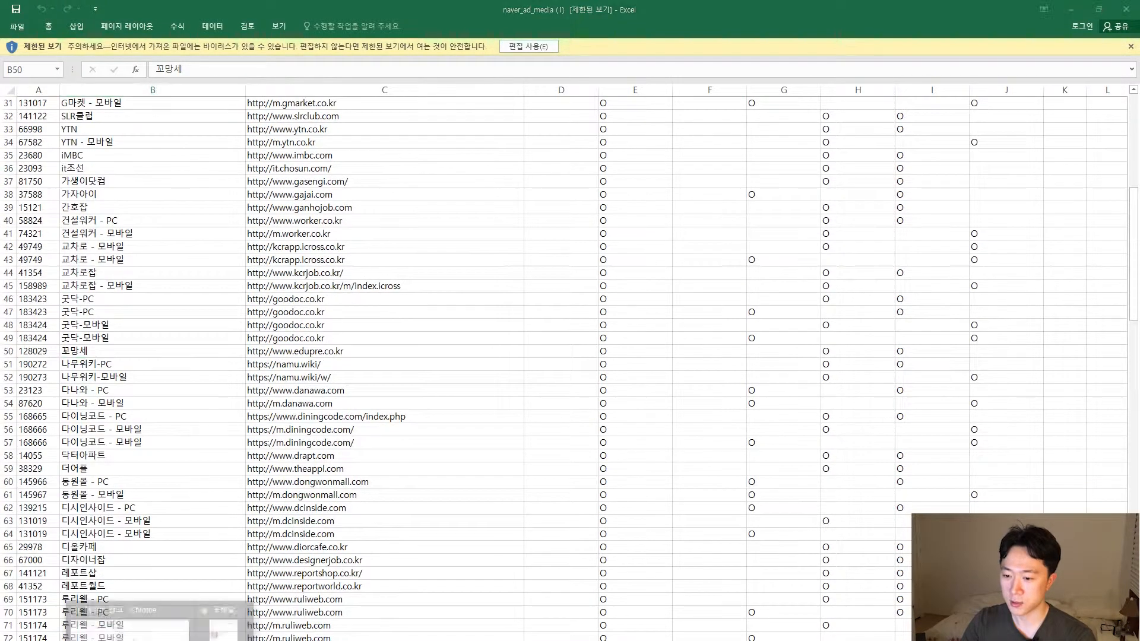
Switch to Chrome and check the 엄마꽃선물 search results, the help article and the ad group's media settings.
{"action": "left_click", "coordinate": [168, 632]}
{"action": "left_click", "coordinate": [334, 15]}
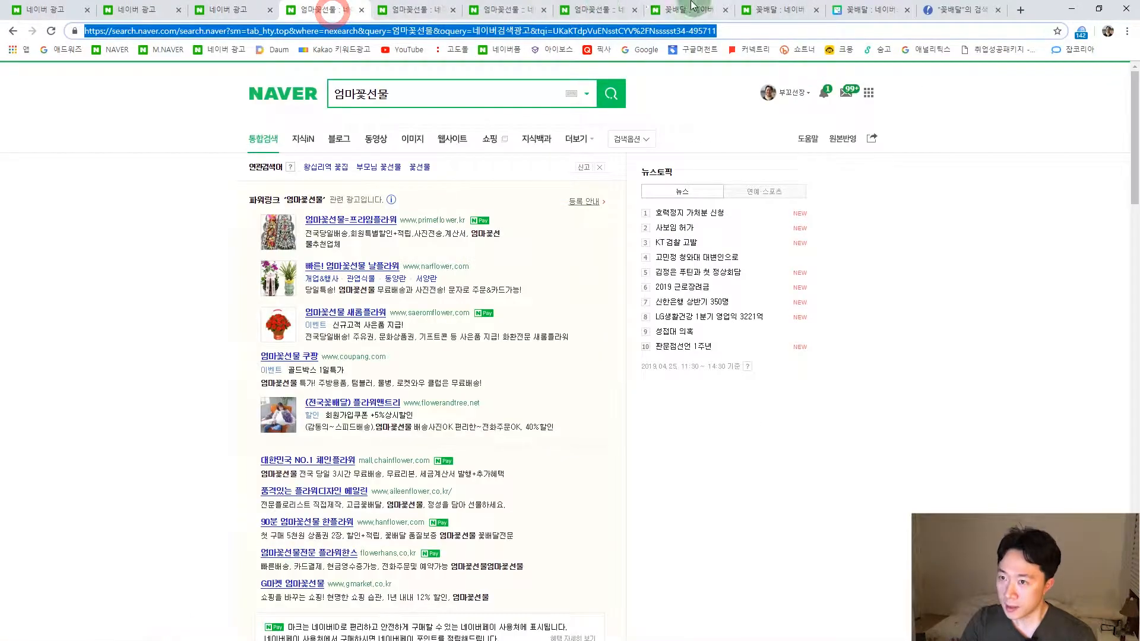
{"action": "left_click", "coordinate": [231, 11]}
{"action": "left_click", "coordinate": [134, 9]}
{"action": "scroll", "coordinate": [718, 392], "scroll_direction": "down", "scroll_amount": 2}
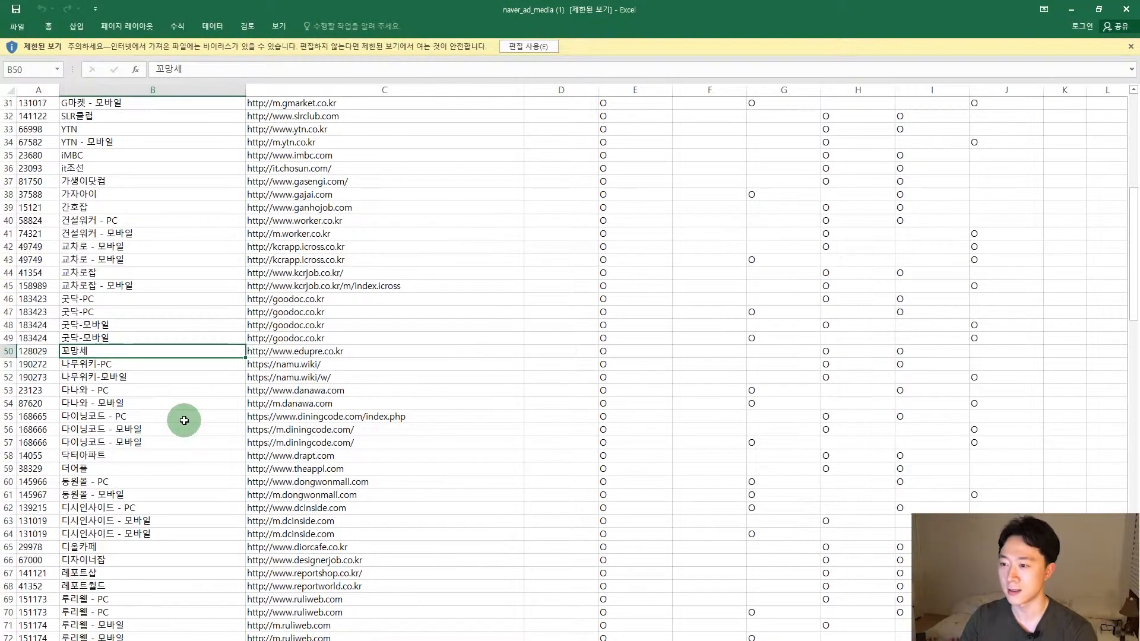
Review the beginning of the Excel media list, and return to the 파트너 매체 option in the ad group's edit form.
{"action": "left_click", "coordinate": [184, 421]}
{"action": "scroll", "coordinate": [191, 382], "scroll_direction": "up", "scroll_amount": 10}
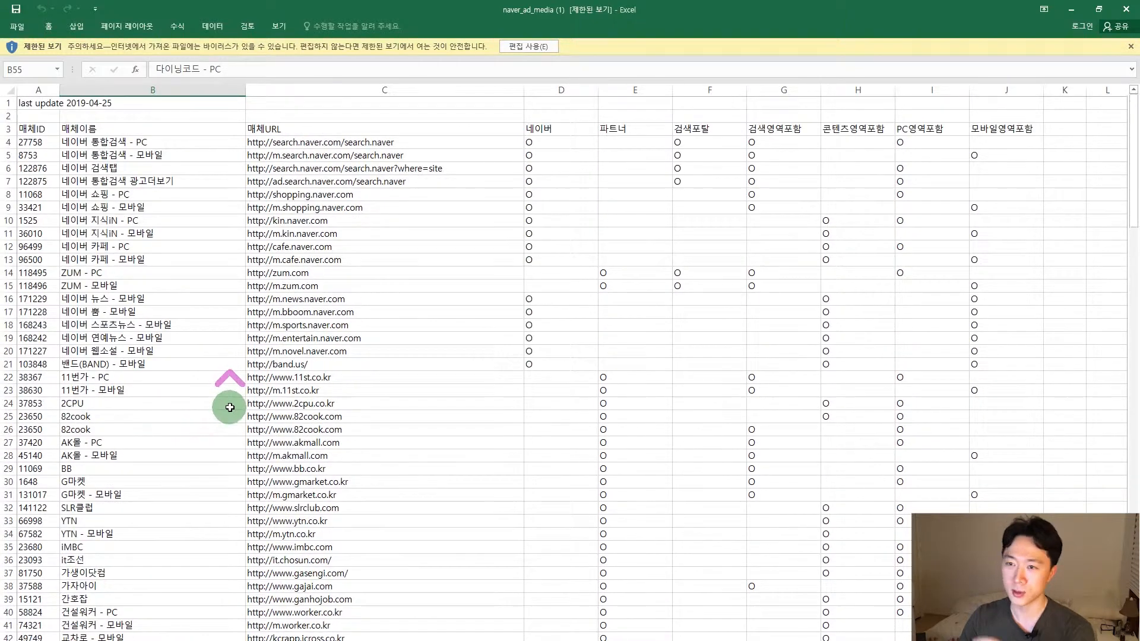
{"action": "left_click", "coordinate": [164, 640]}
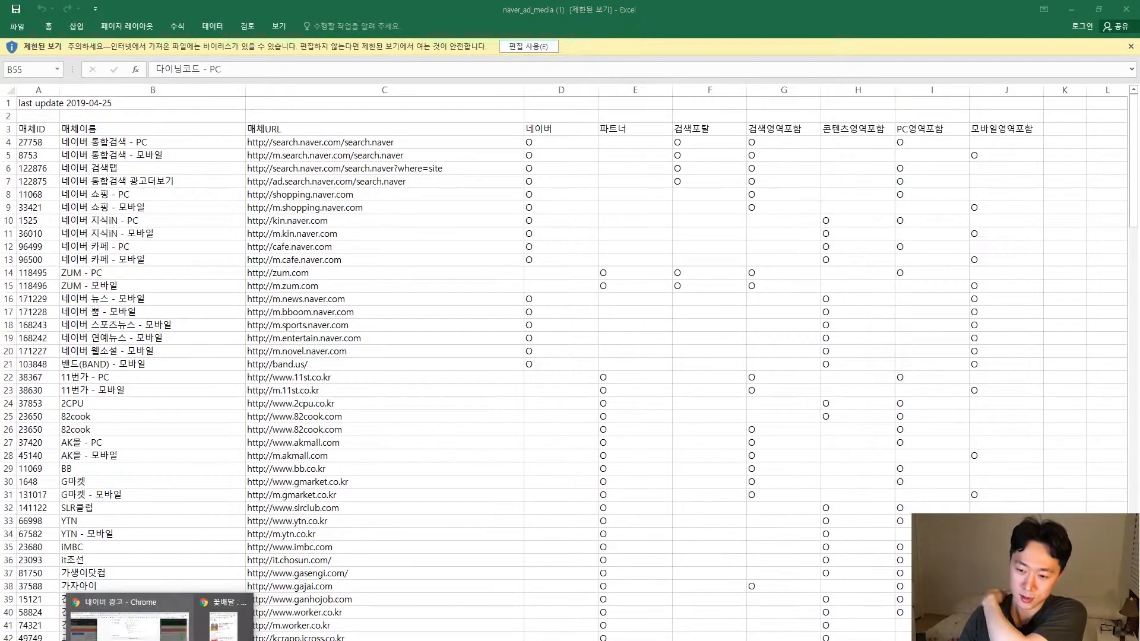
{"action": "left_click", "coordinate": [172, 639]}
{"action": "left_click", "coordinate": [563, 180]}
{"action": "scroll", "coordinate": [597, 214], "scroll_direction": "up", "scroll_amount": 3}
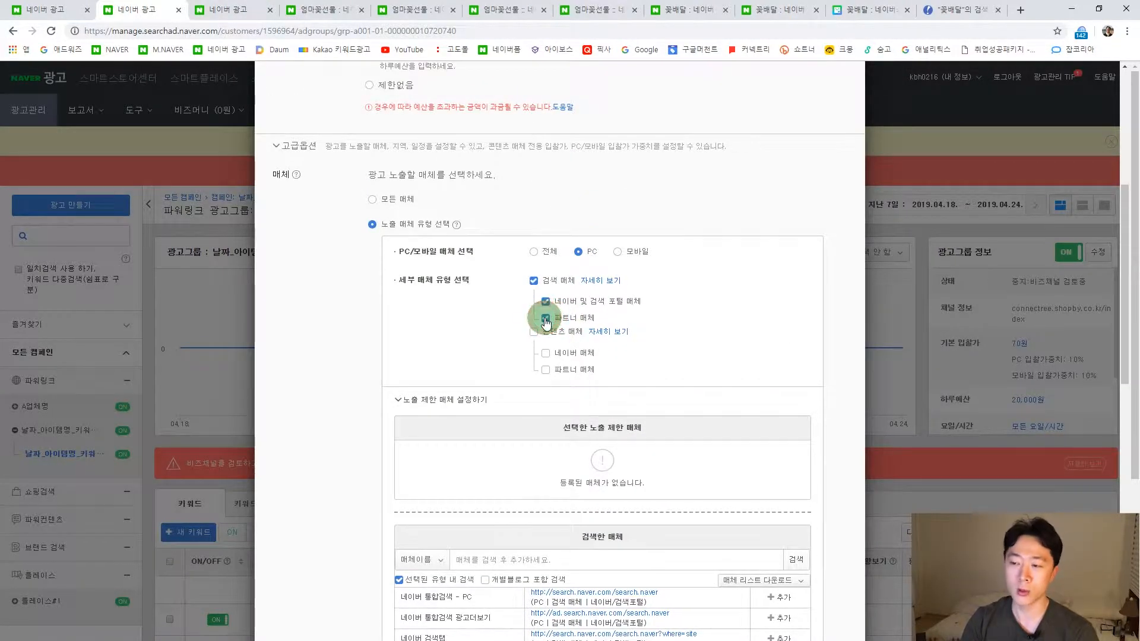
Reopen the Excel media list and look over the partner media around 굿닥 and 다이닝코드.
{"action": "left_click", "coordinate": [142, 640]}
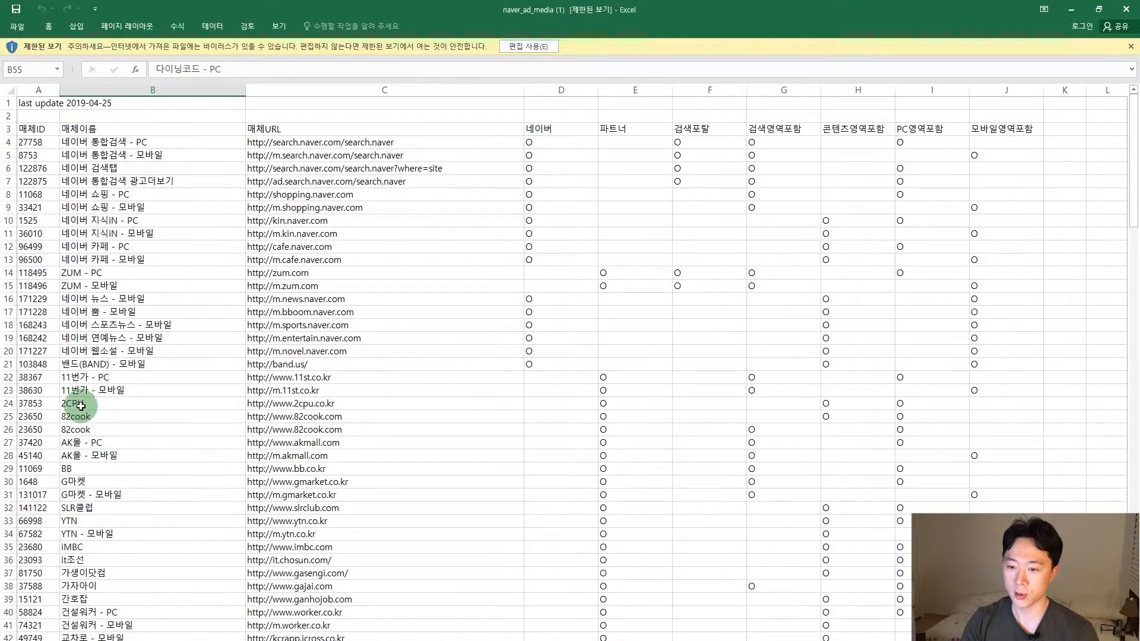
{"action": "scroll", "coordinate": [136, 477], "scroll_direction": "down", "scroll_amount": 12}
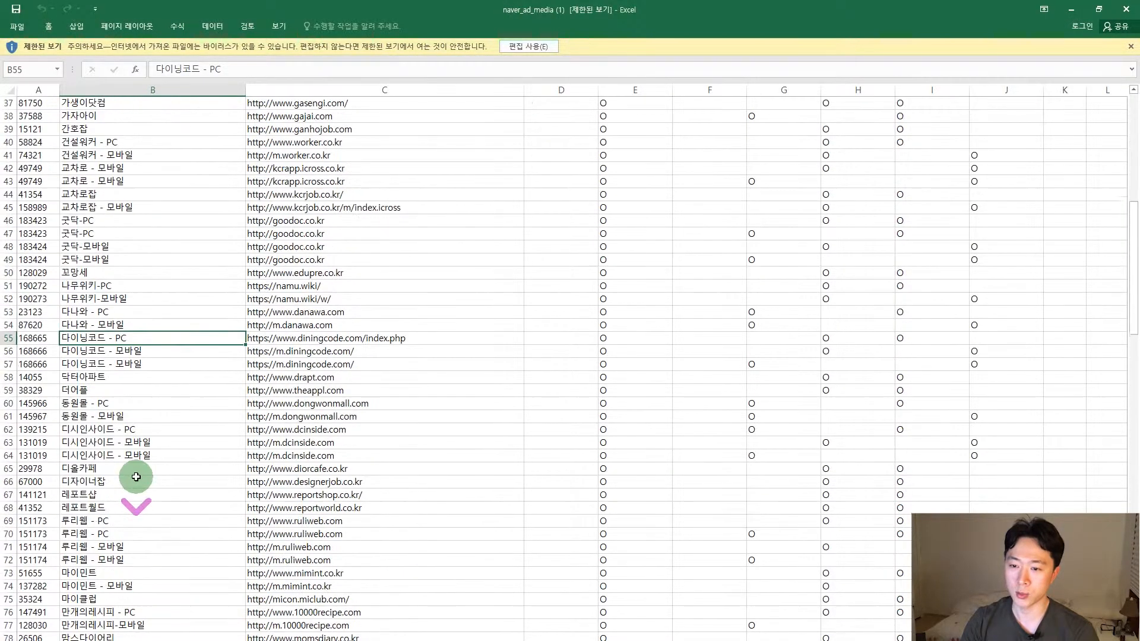
{"action": "left_click", "coordinate": [93, 262]}
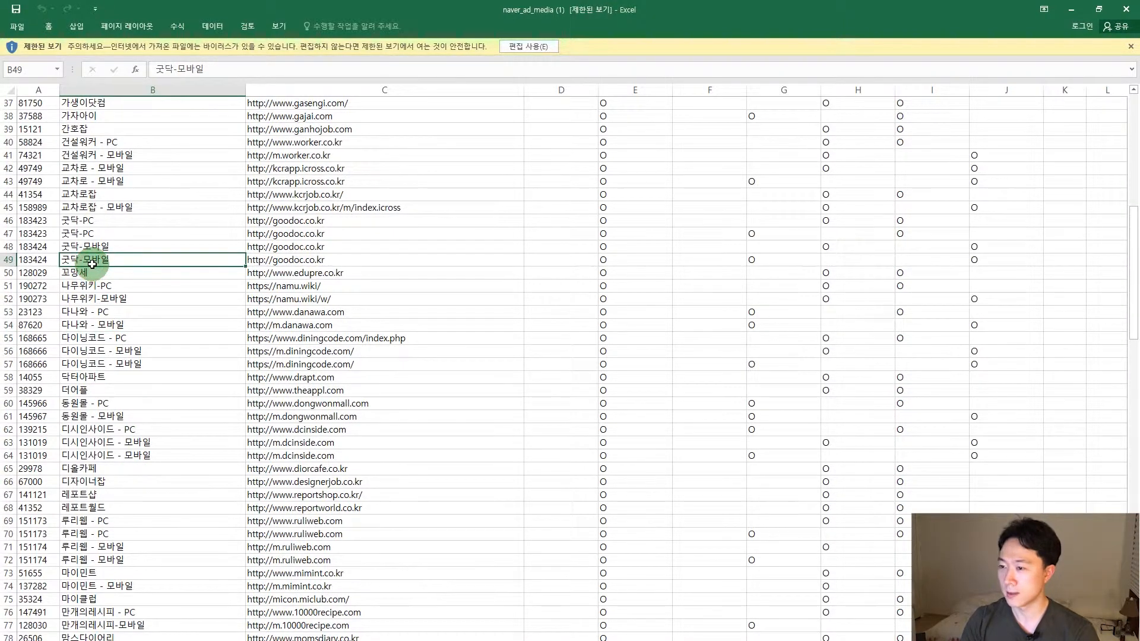
{"action": "scroll", "coordinate": [209, 364], "scroll_direction": "up", "scroll_amount": 12}
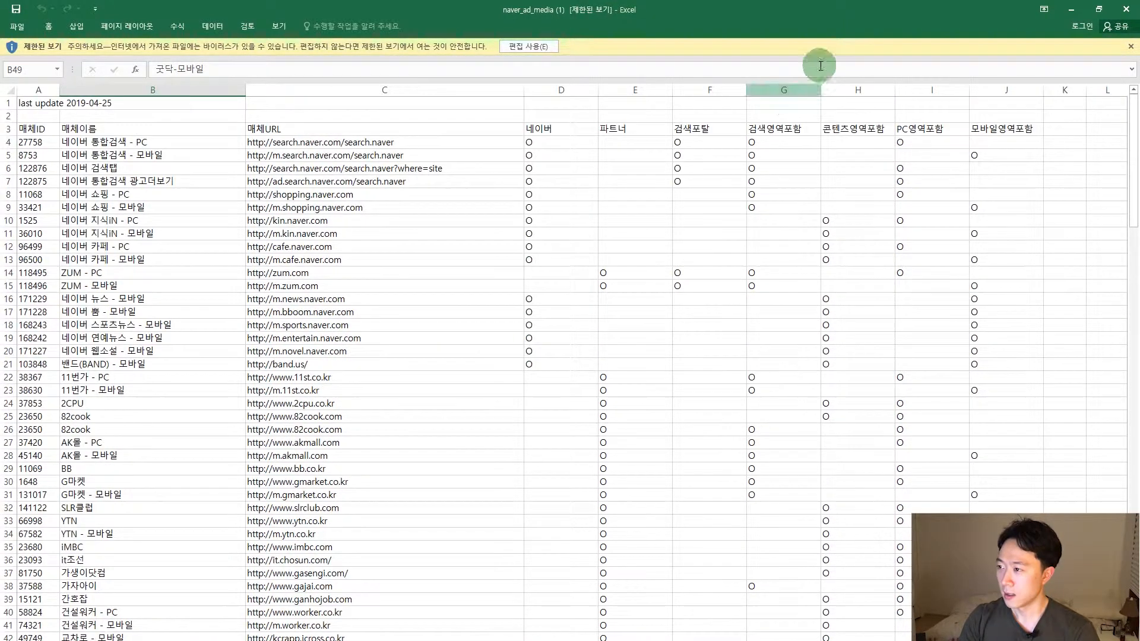
Check which partner media are marked in the 검색영역포함 column, from 가자아이 down to 동원몰.
{"action": "left_click", "coordinate": [774, 130]}
{"action": "scroll", "coordinate": [792, 383], "scroll_direction": "down", "scroll_amount": 5}
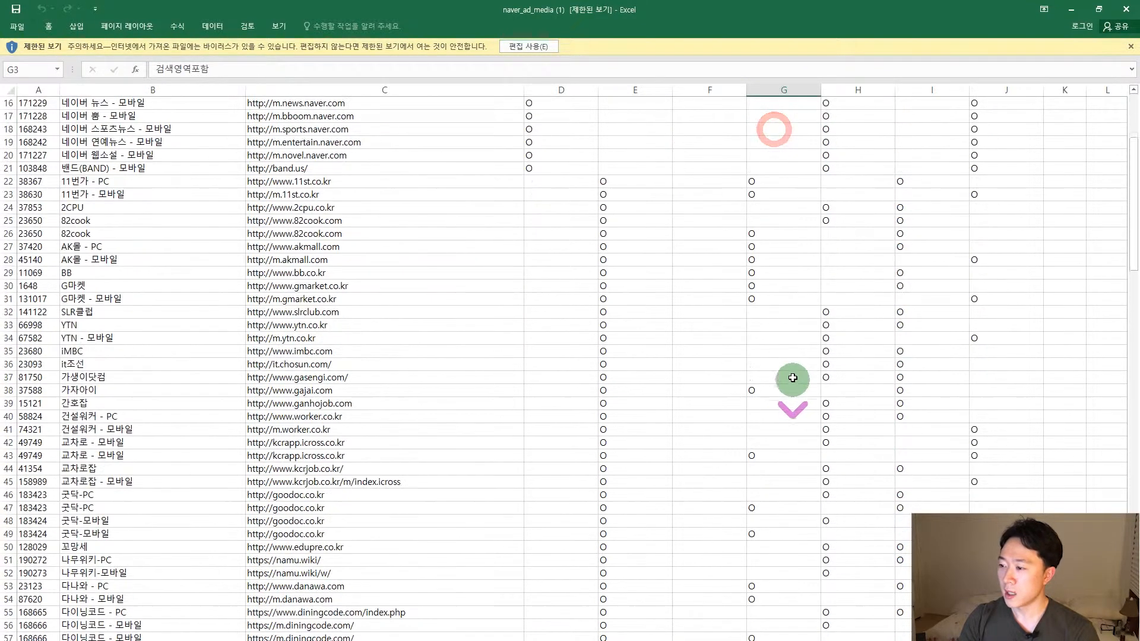
{"action": "scroll", "coordinate": [790, 380], "scroll_direction": "down", "scroll_amount": 3}
{"action": "left_click", "coordinate": [774, 273]}
{"action": "left_click", "coordinate": [771, 335]}
{"action": "left_click", "coordinate": [770, 389]}
{"action": "left_click", "coordinate": [771, 415]}
{"action": "left_click", "coordinate": [777, 467]}
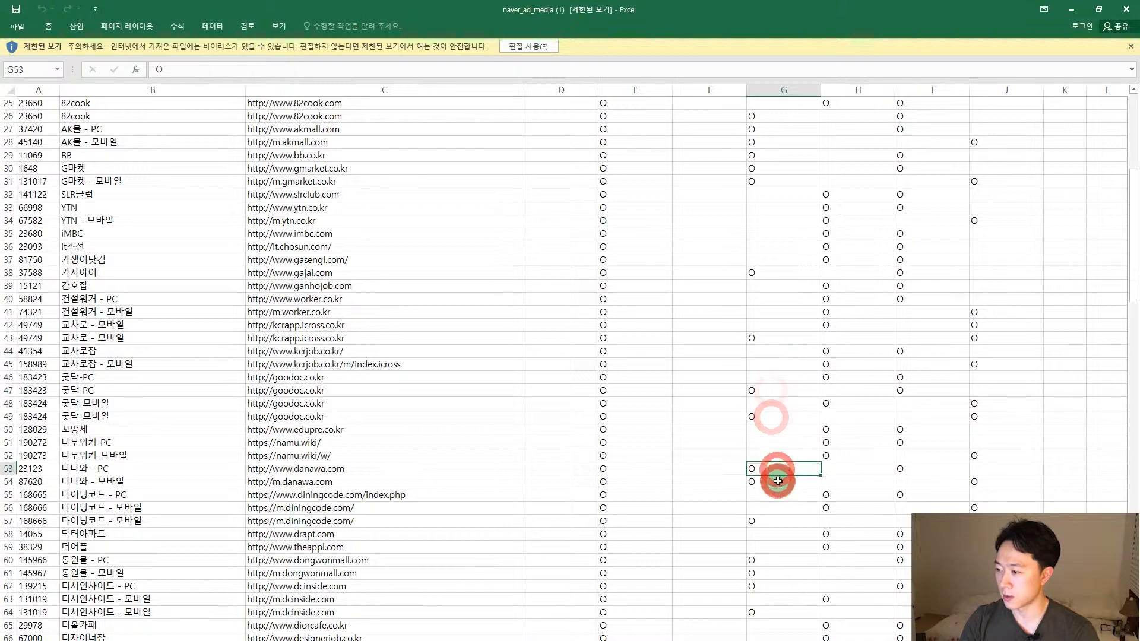
{"action": "left_click", "coordinate": [778, 481]}
{"action": "scroll", "coordinate": [778, 475], "scroll_direction": "down", "scroll_amount": 6}
{"action": "left_click", "coordinate": [781, 287]}
{"action": "left_click", "coordinate": [770, 322]}
{"action": "left_click", "coordinate": [769, 344]}
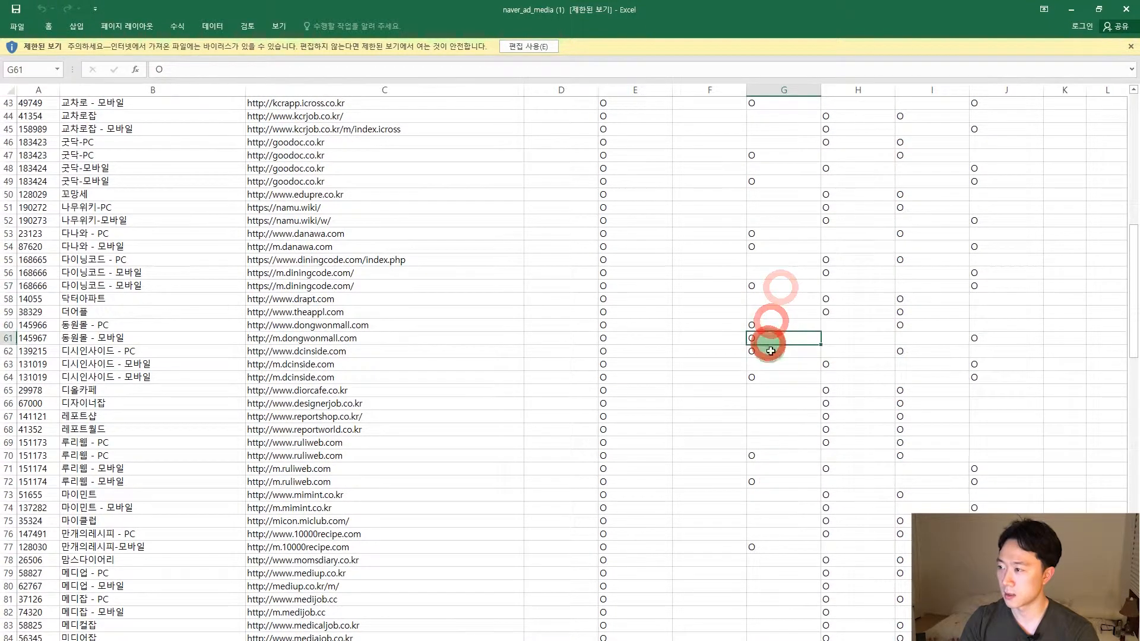
Locate the 콘텐츠영역포함 column in the media list, and return to the ad group's media settings in Chrome.
{"action": "scroll", "coordinate": [778, 332], "scroll_direction": "up", "scroll_amount": 14}
{"action": "left_click", "coordinate": [846, 130]}
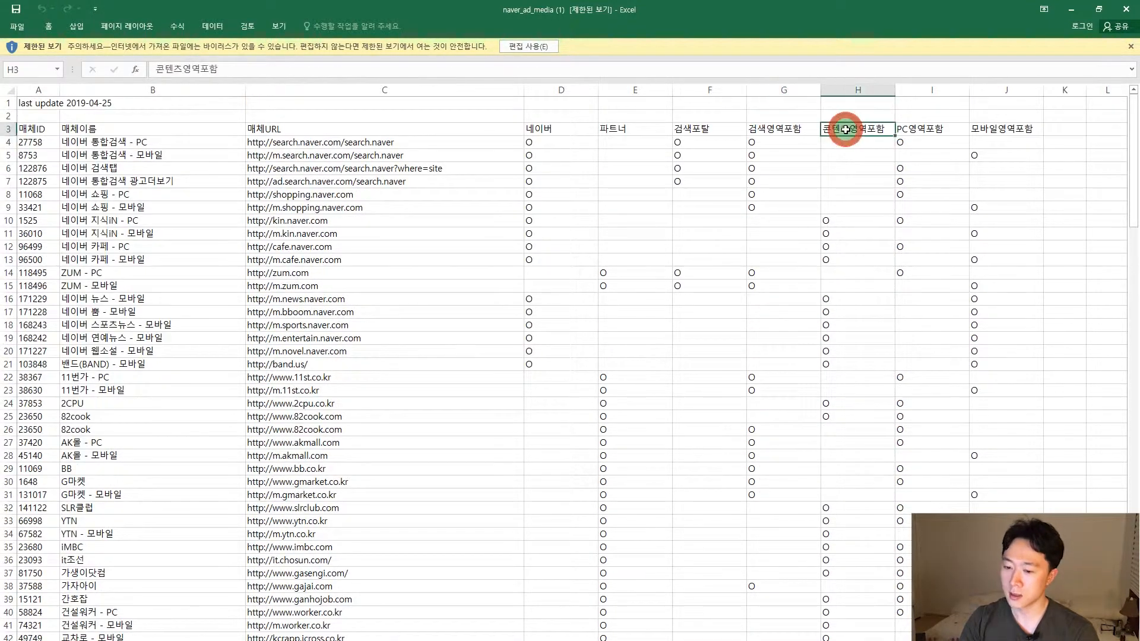
{"action": "left_click", "coordinate": [155, 640]}
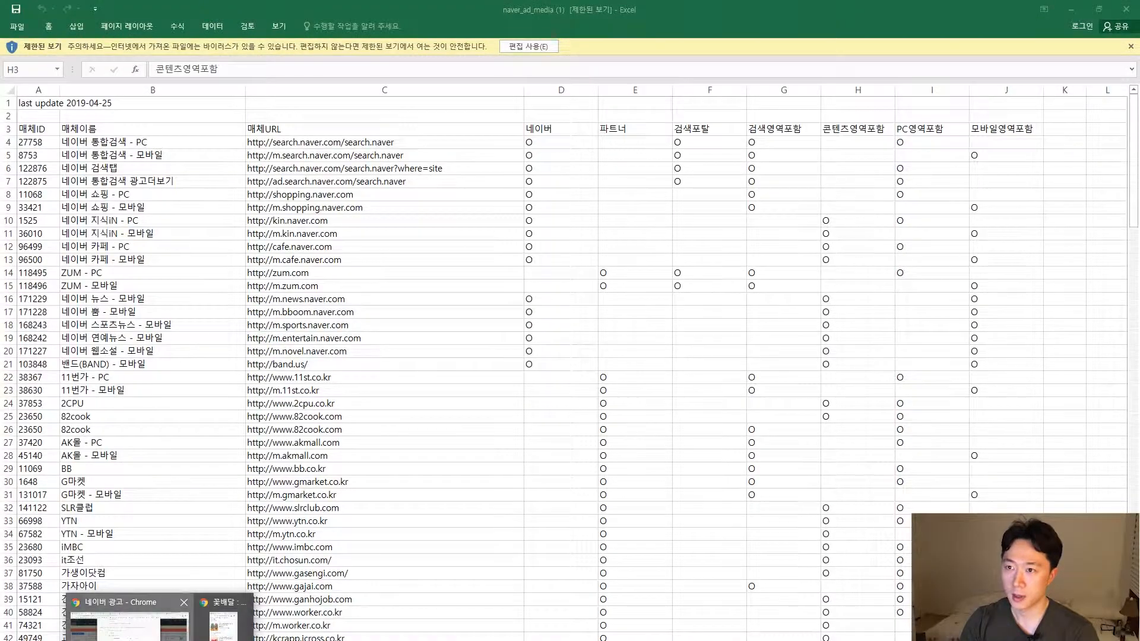
{"action": "left_click", "coordinate": [128, 623]}
{"action": "left_click", "coordinate": [220, 10]}
{"action": "left_click", "coordinate": [143, 10]}
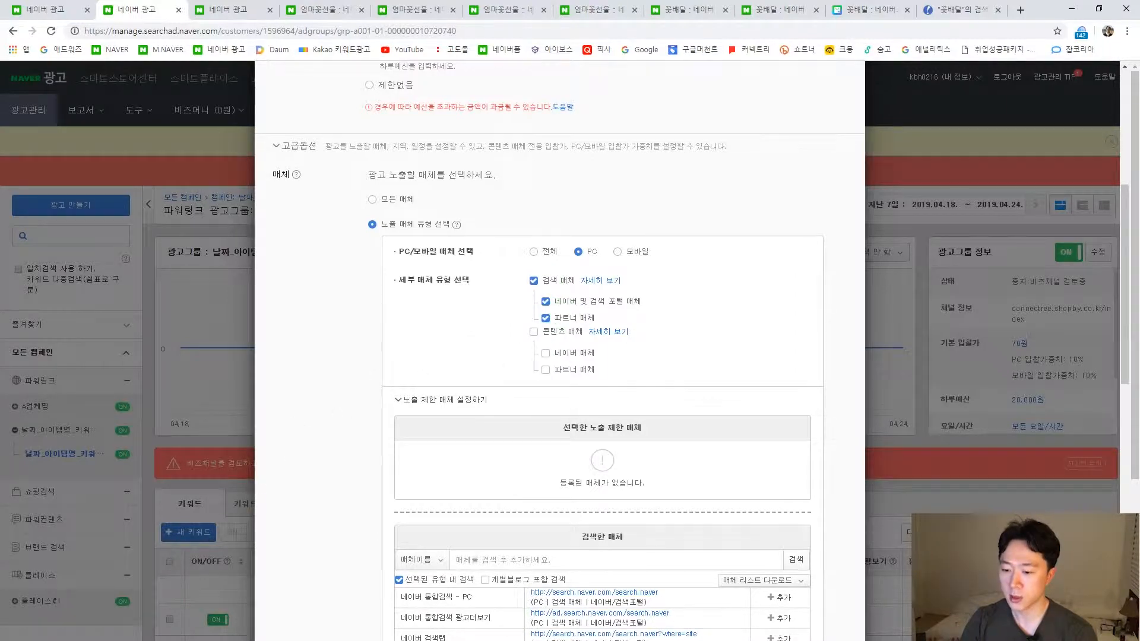
Reopen the Excel media list and look over the Naver media at the start and the partner media around 굿닥-모바일.
{"action": "left_click", "coordinate": [160, 640]}
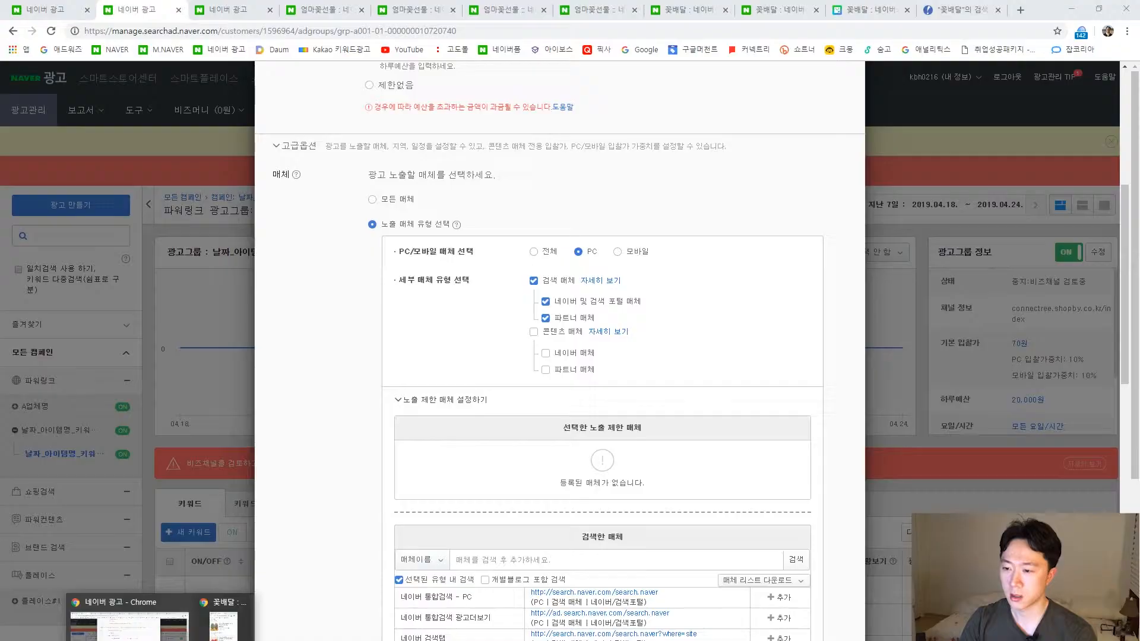
{"action": "left_click", "coordinate": [335, 640]}
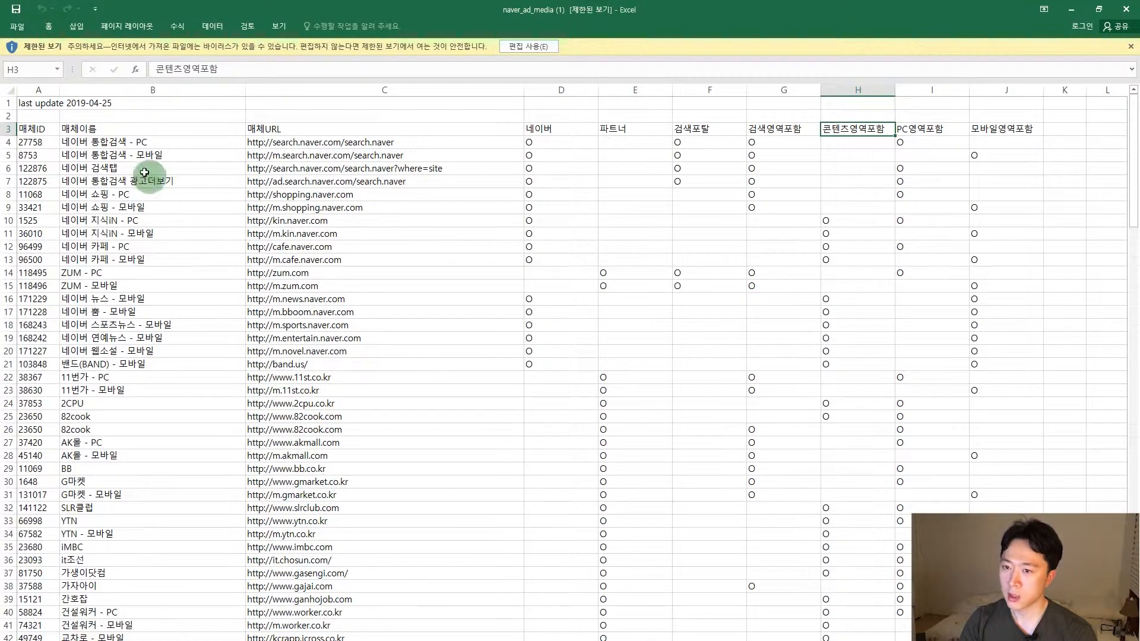
{"action": "left_click_drag", "start_coordinate": [79, 142], "coordinate": [277, 314]}
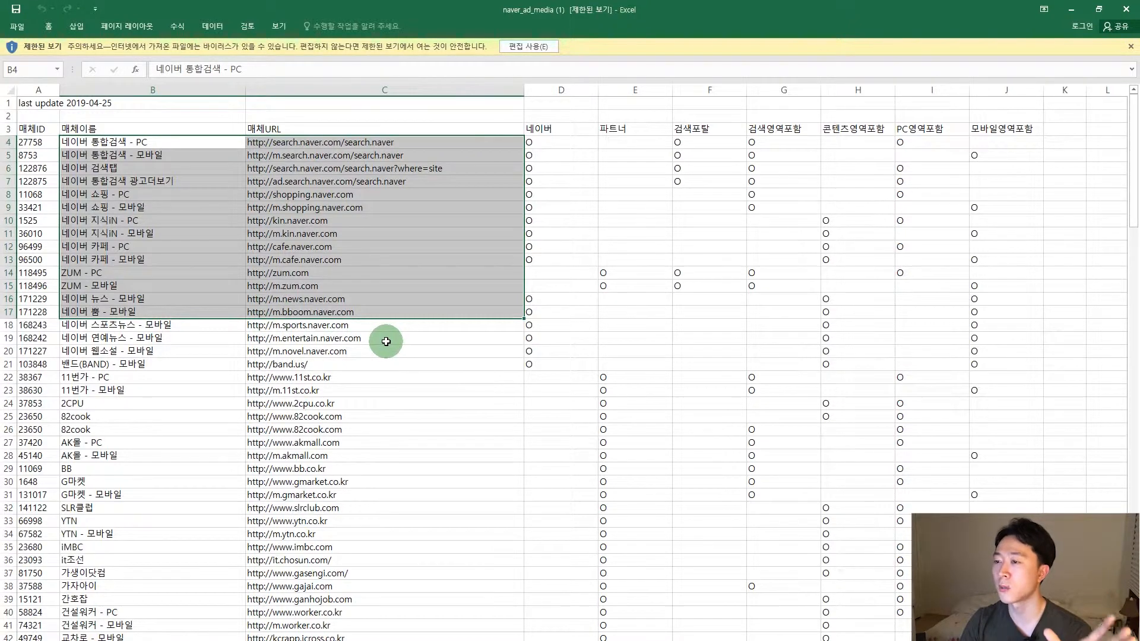
{"action": "left_click", "coordinate": [171, 428]}
{"action": "scroll", "coordinate": [179, 421], "scroll_direction": "down", "scroll_amount": 8}
{"action": "scroll", "coordinate": [173, 431], "scroll_direction": "down", "scroll_amount": 1}
{"action": "left_click", "coordinate": [87, 366]}
{"action": "left_click_drag", "start_coordinate": [84, 370], "coordinate": [176, 391]}
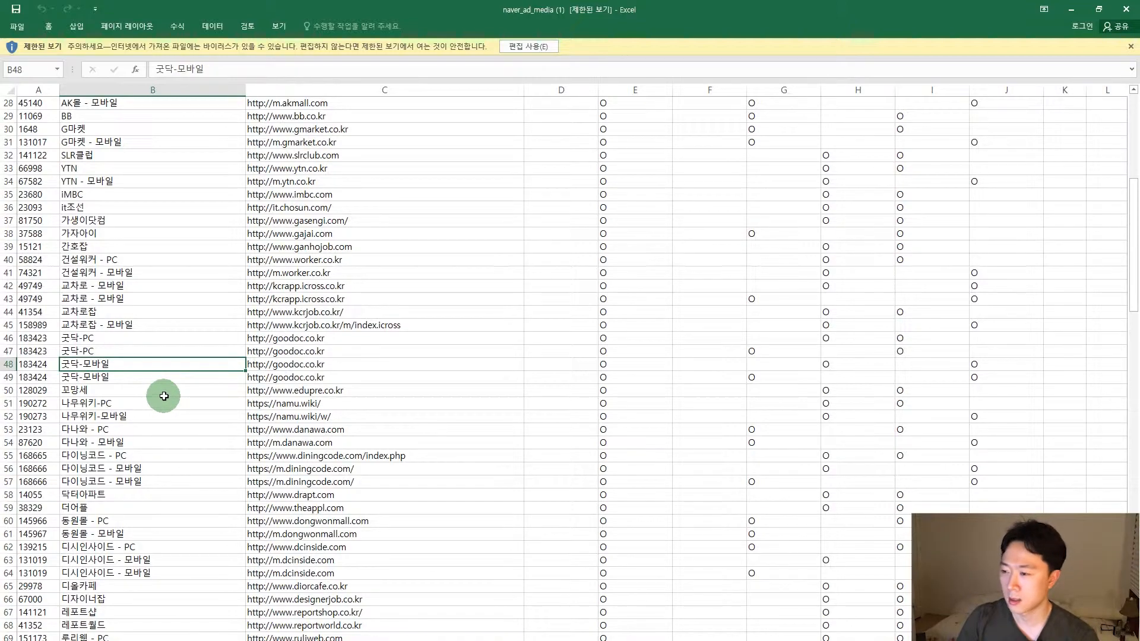
Look through the remaining partner media down to the last entry, 훈장마을 - 모바일.
{"action": "scroll", "coordinate": [163, 396], "scroll_direction": "down", "scroll_amount": 12}
{"action": "scroll", "coordinate": [169, 390], "scroll_direction": "down", "scroll_amount": 20}
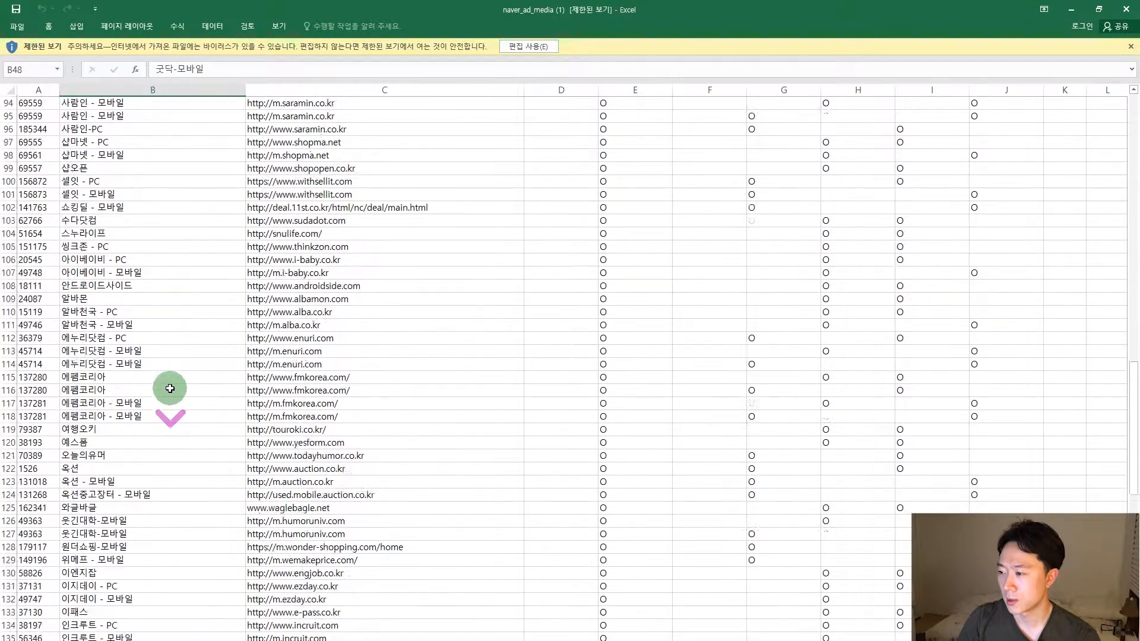
{"action": "scroll", "coordinate": [170, 386], "scroll_direction": "up", "scroll_amount": 13}
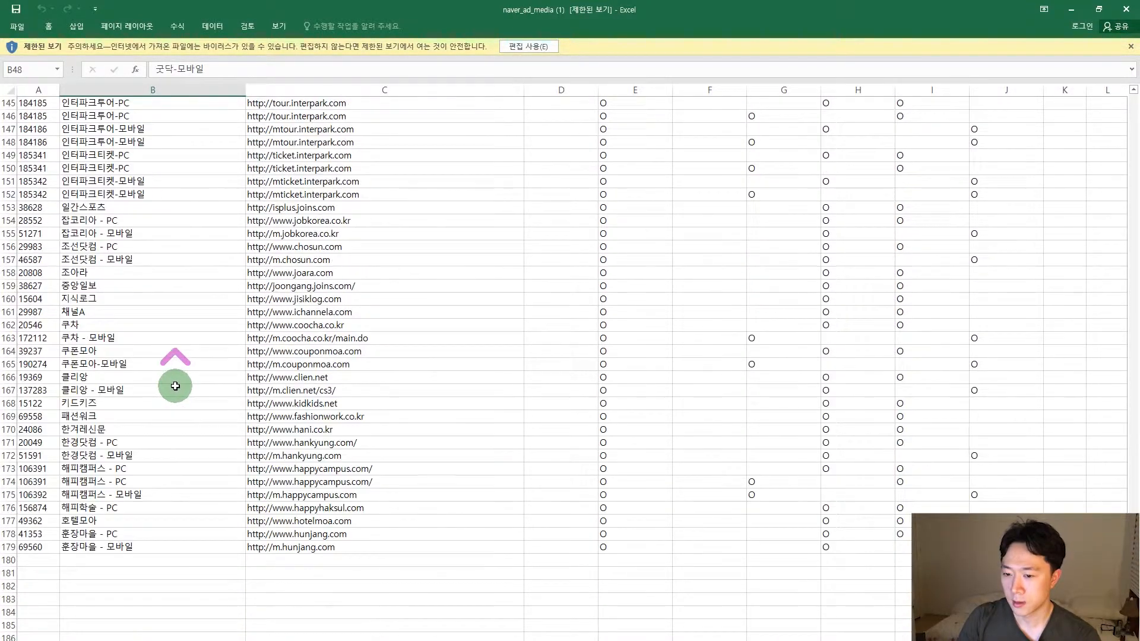
{"action": "scroll", "coordinate": [172, 446], "scroll_direction": "down", "scroll_amount": 12}
{"action": "scroll", "coordinate": [234, 435], "scroll_direction": "up", "scroll_amount": 6}
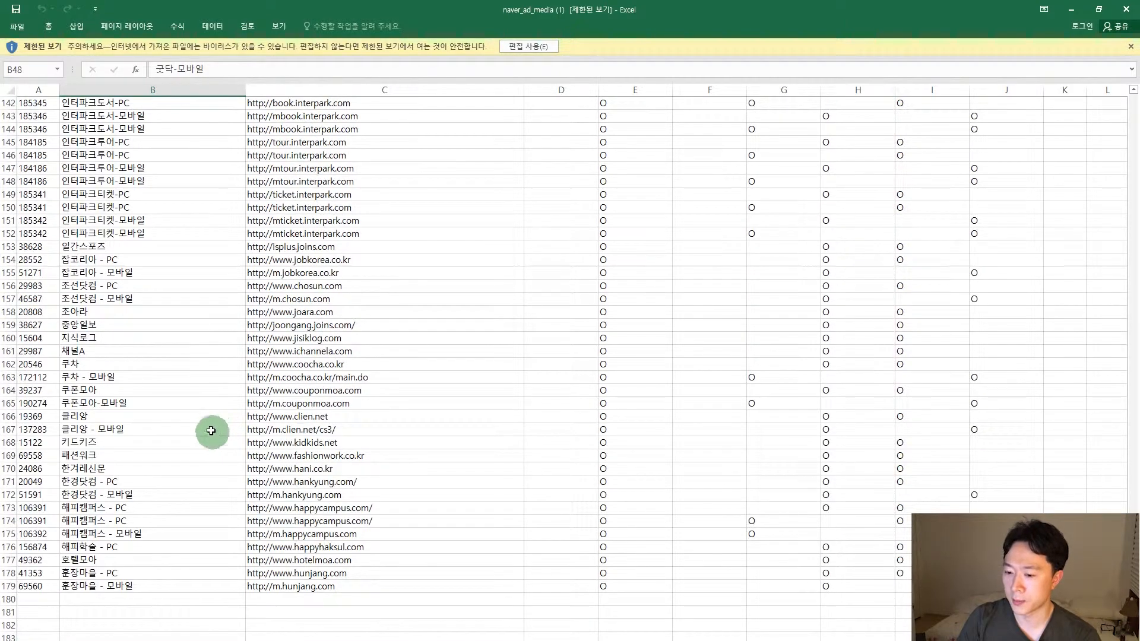
Return to the ad group's media settings in Chrome, and bring up the help article's 파트너 매체 section.
{"action": "left_click", "coordinate": [159, 640]}
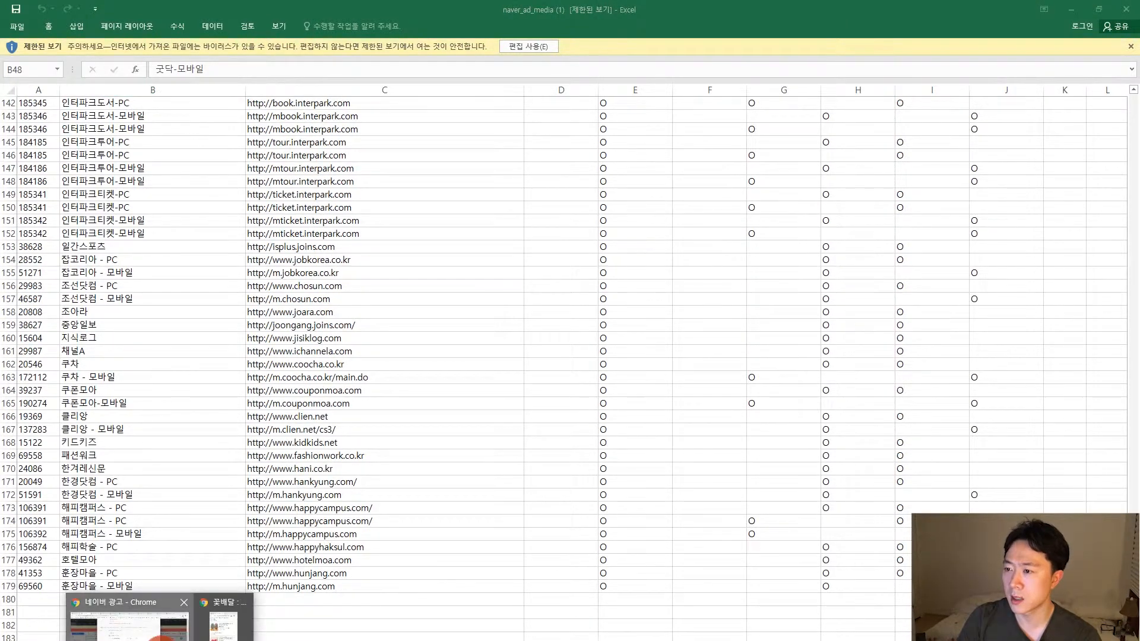
{"action": "left_click", "coordinate": [127, 620]}
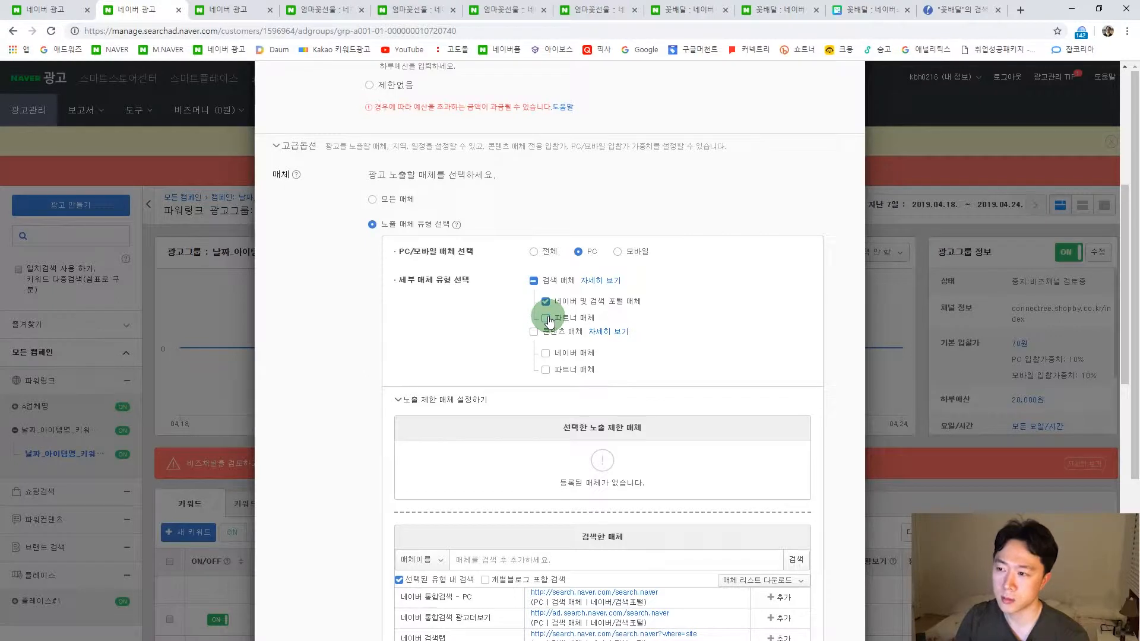
{"action": "left_click", "coordinate": [225, 9]}
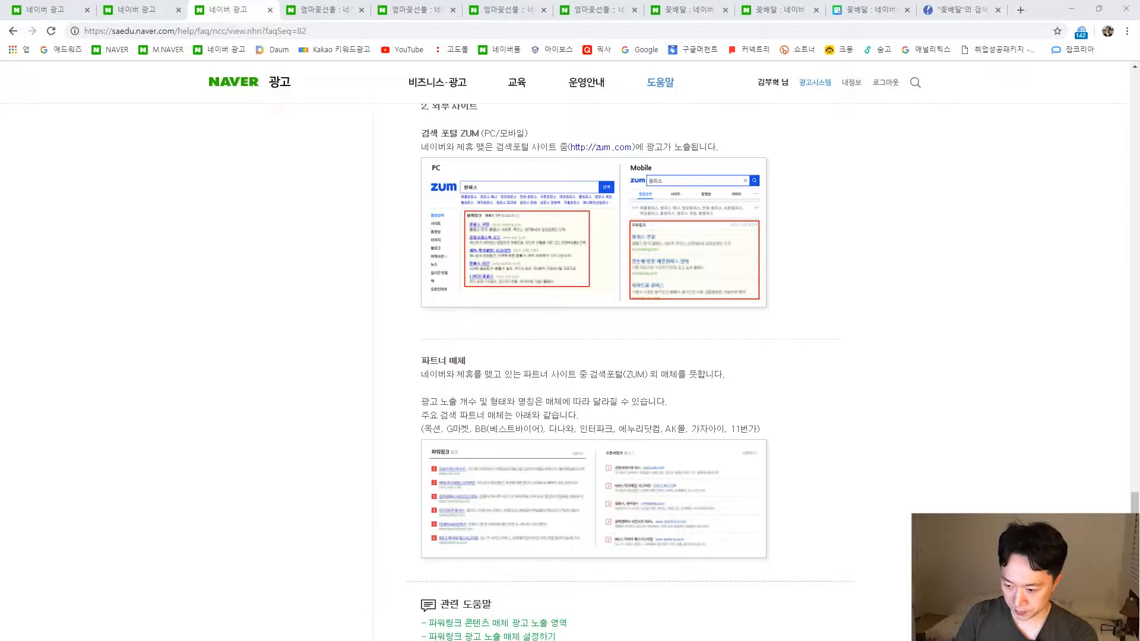
Look over the partner media from 인터파크티켓-PC to 해피캠퍼스 - PC in Excel, and return to the ad group's edit form in Chrome.
{"action": "left_click", "coordinate": [278, 639]}
{"action": "left_click", "coordinate": [78, 517]}
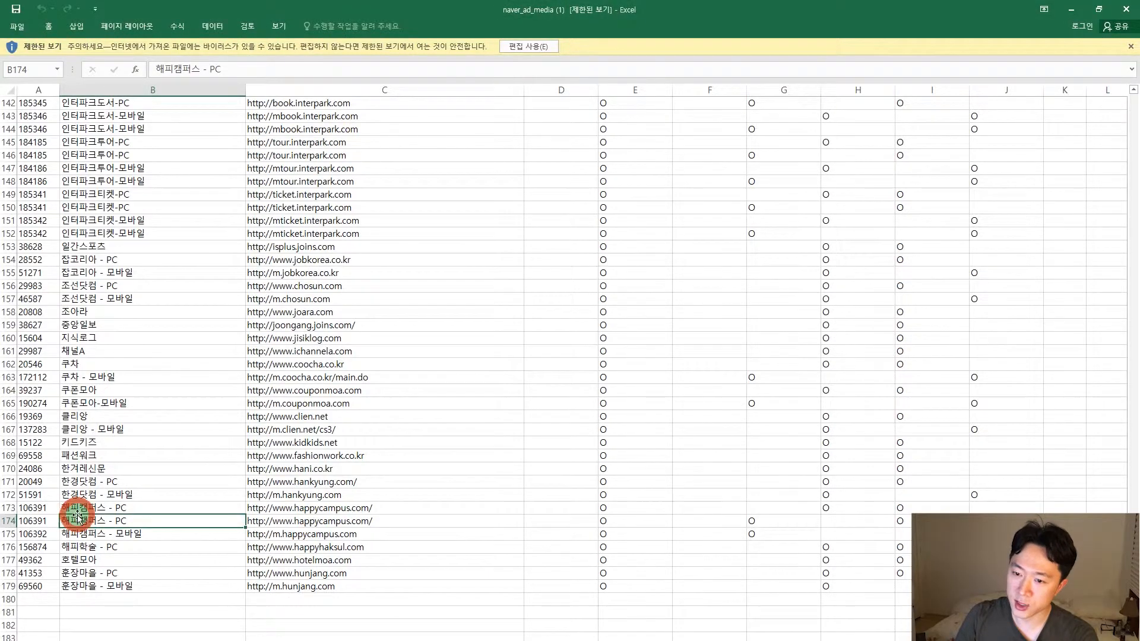
{"action": "left_click_drag", "start_coordinate": [83, 194], "coordinate": [148, 525]}
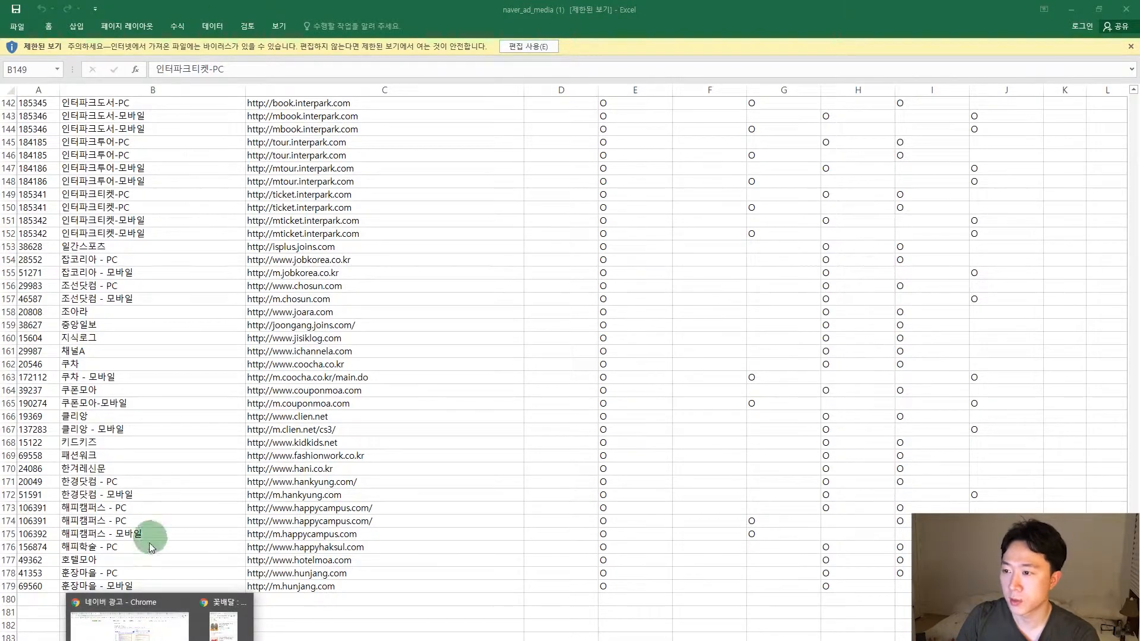
{"action": "left_click", "coordinate": [144, 608]}
{"action": "left_click", "coordinate": [312, 9]}
{"action": "left_click", "coordinate": [144, 9]}
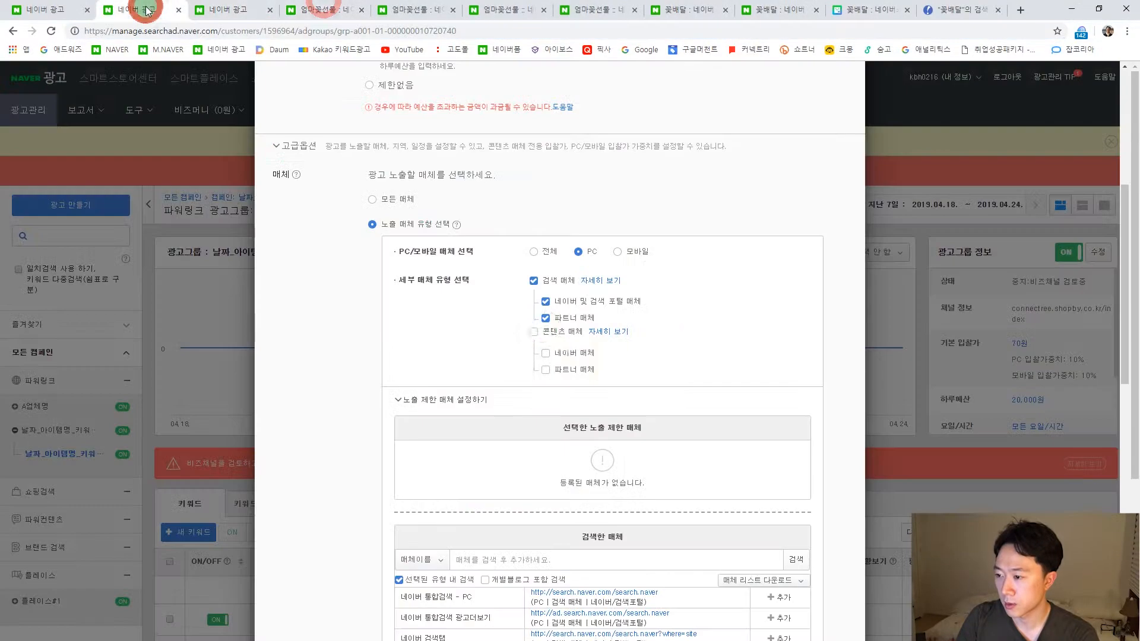
Set the media search in the 노출 제한 매체 설정하기 section to search by 매체URL.
{"action": "scroll", "coordinate": [600, 428], "scroll_direction": "down", "scroll_amount": 1}
{"action": "left_click", "coordinate": [606, 405]}
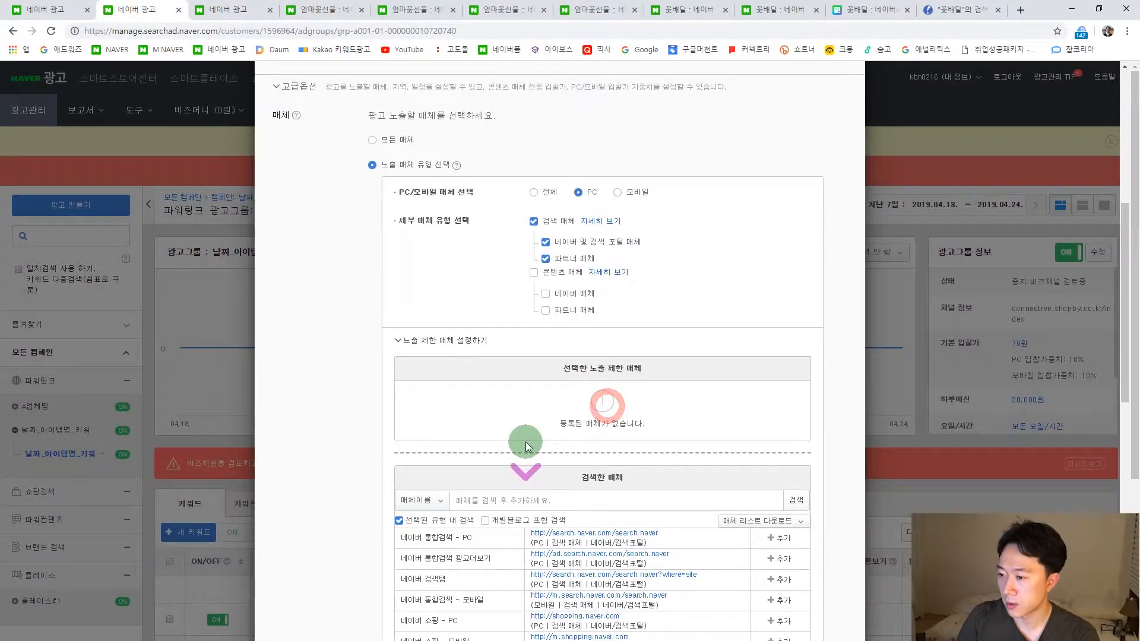
{"action": "scroll", "coordinate": [535, 416], "scroll_direction": "down", "scroll_amount": 2}
{"action": "left_click", "coordinate": [541, 379]}
{"action": "left_click", "coordinate": [433, 383]}
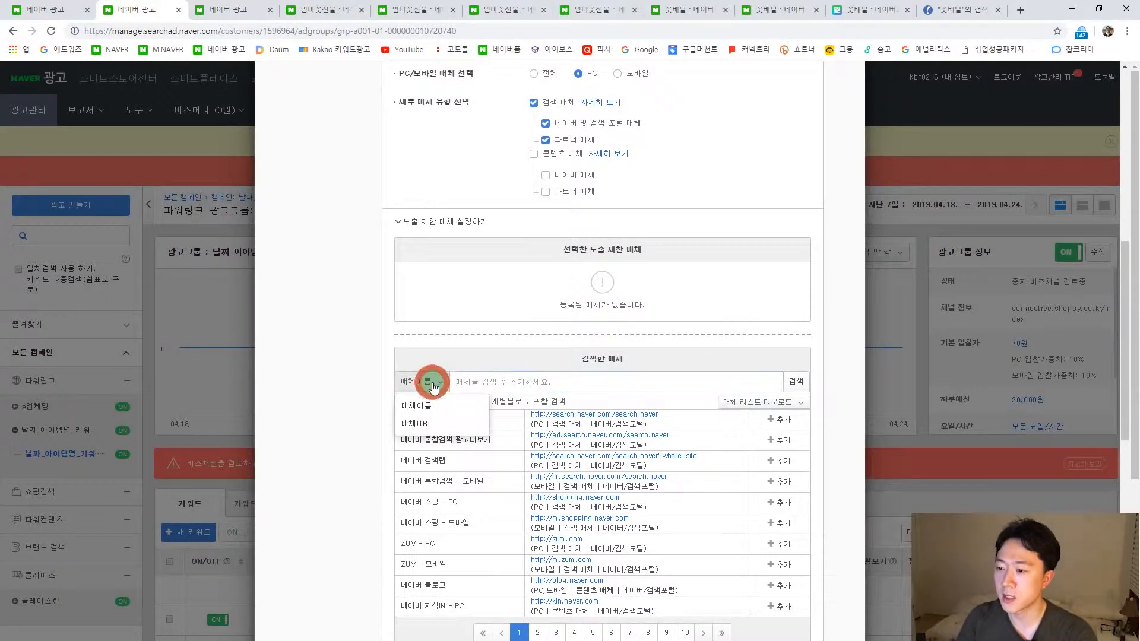
{"action": "left_click", "coordinate": [428, 425]}
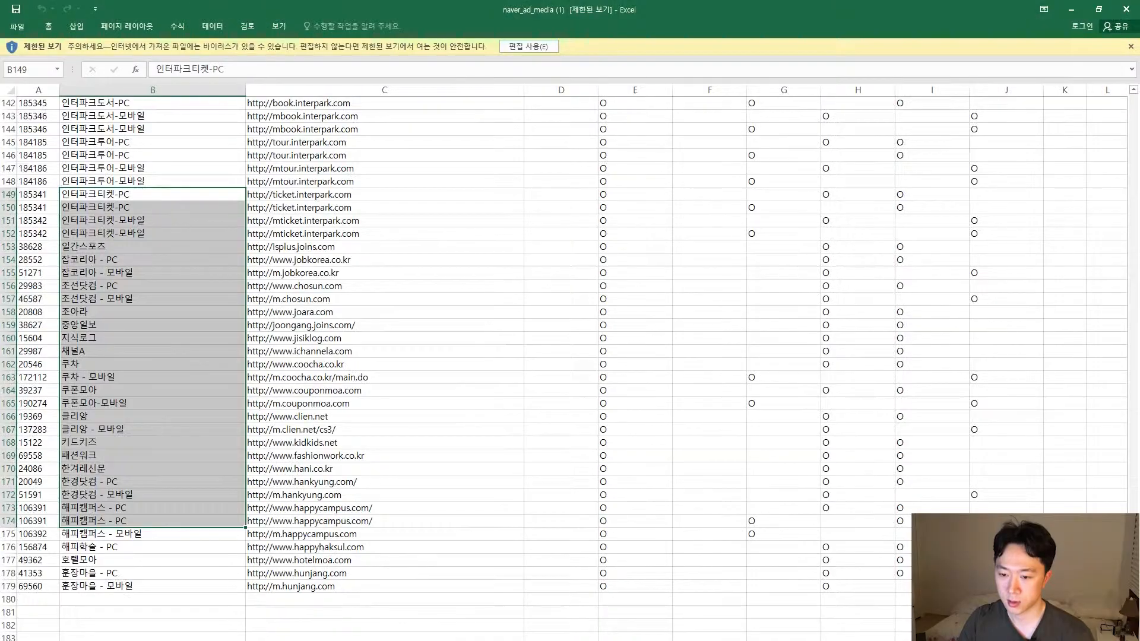
Enable editing of the media list in Excel and copy the URL of 해피캠퍼스 - PC from cell C174.
{"action": "left_click", "coordinate": [135, 594]}
{"action": "left_click_drag", "start_coordinate": [179, 546], "coordinate": [318, 536]}
{"action": "left_click", "coordinate": [373, 520]}
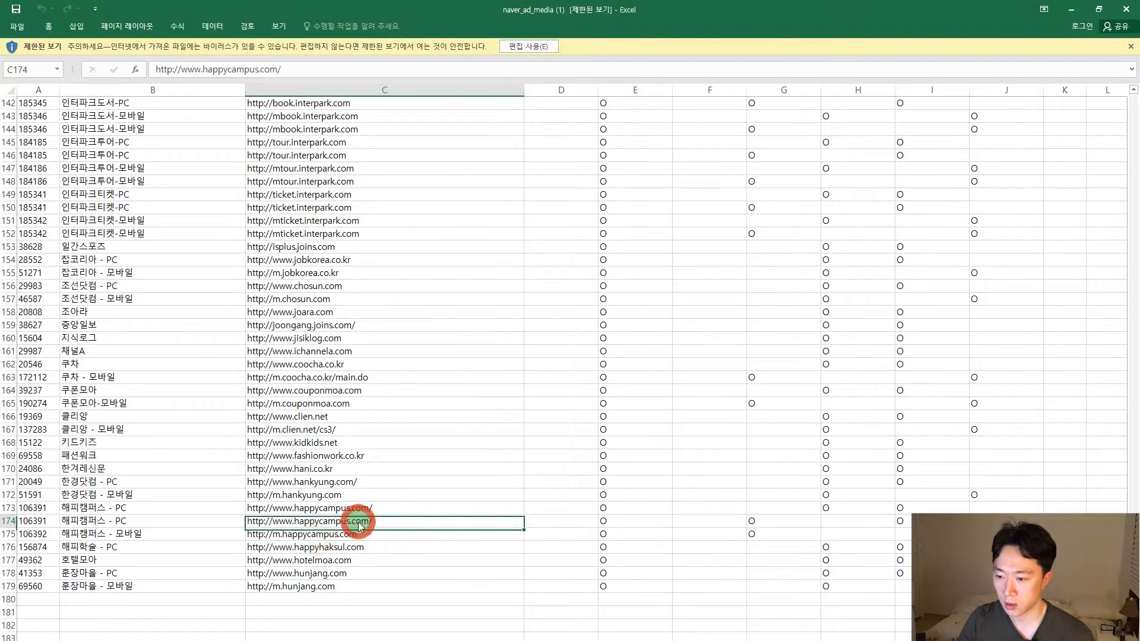
{"action": "left_click", "coordinate": [530, 47]}
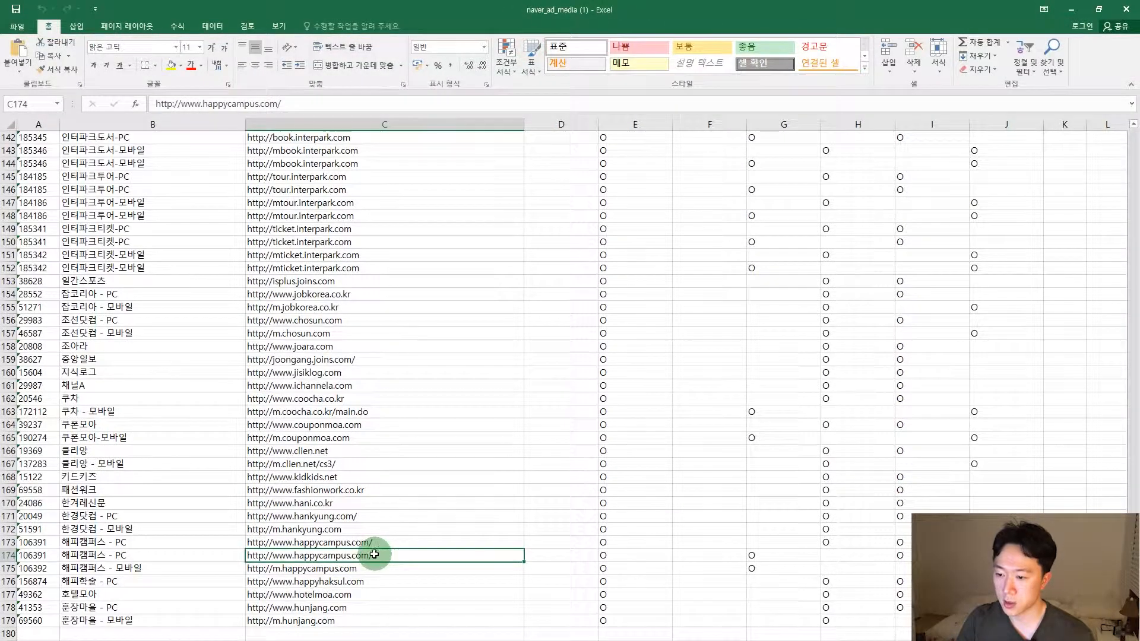
{"action": "double_click", "coordinate": [372, 552]}
{"action": "key", "text": "ctrl+c"}
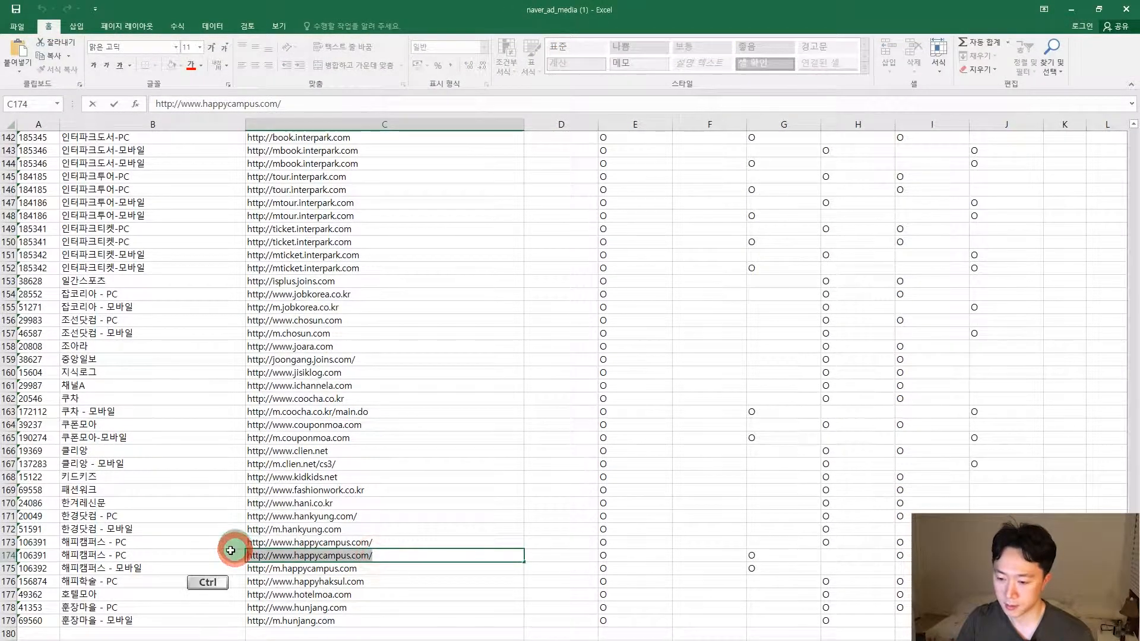
{"action": "left_click", "coordinate": [160, 640]}
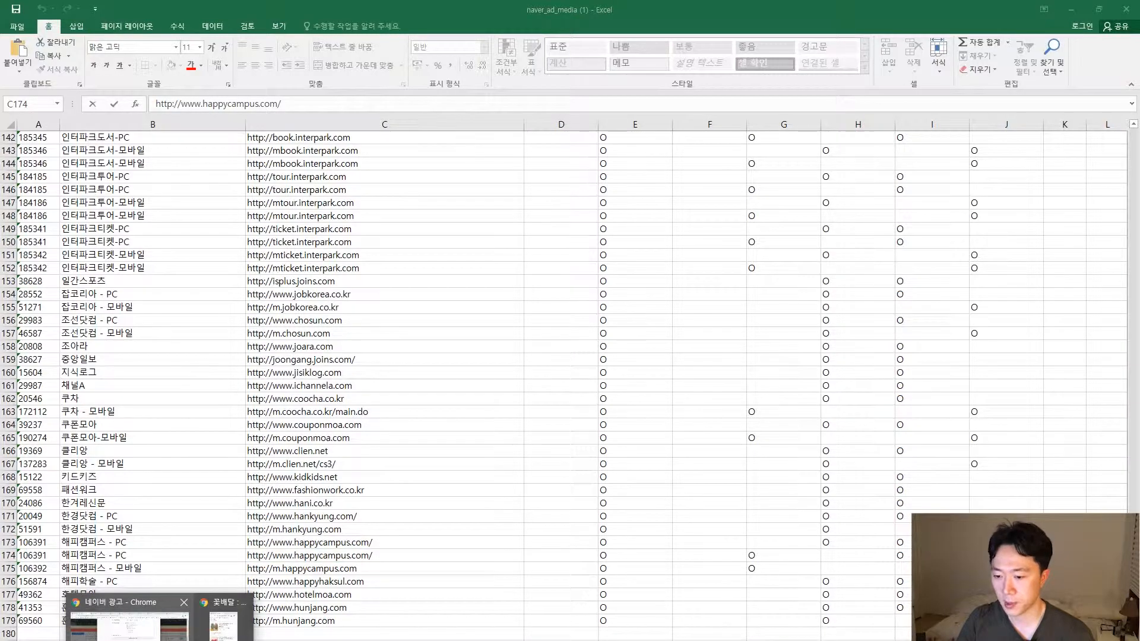
{"action": "left_click", "coordinate": [128, 626]}
{"action": "left_click", "coordinate": [509, 382]}
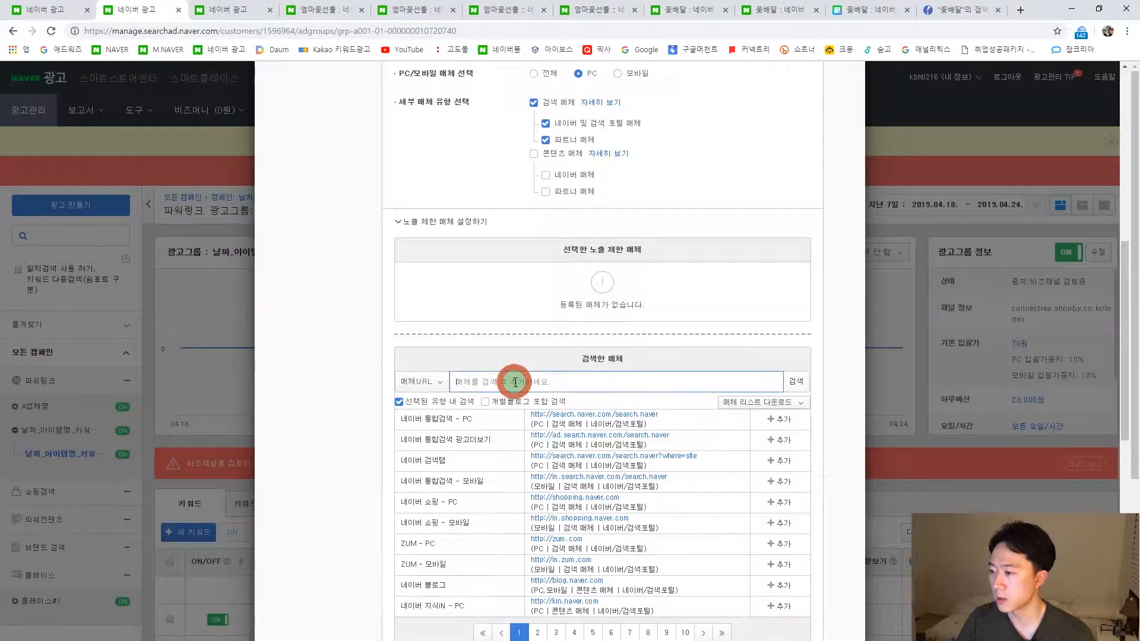
{"action": "key", "text": "ctrl+v"}
{"action": "left_click", "coordinate": [797, 381]}
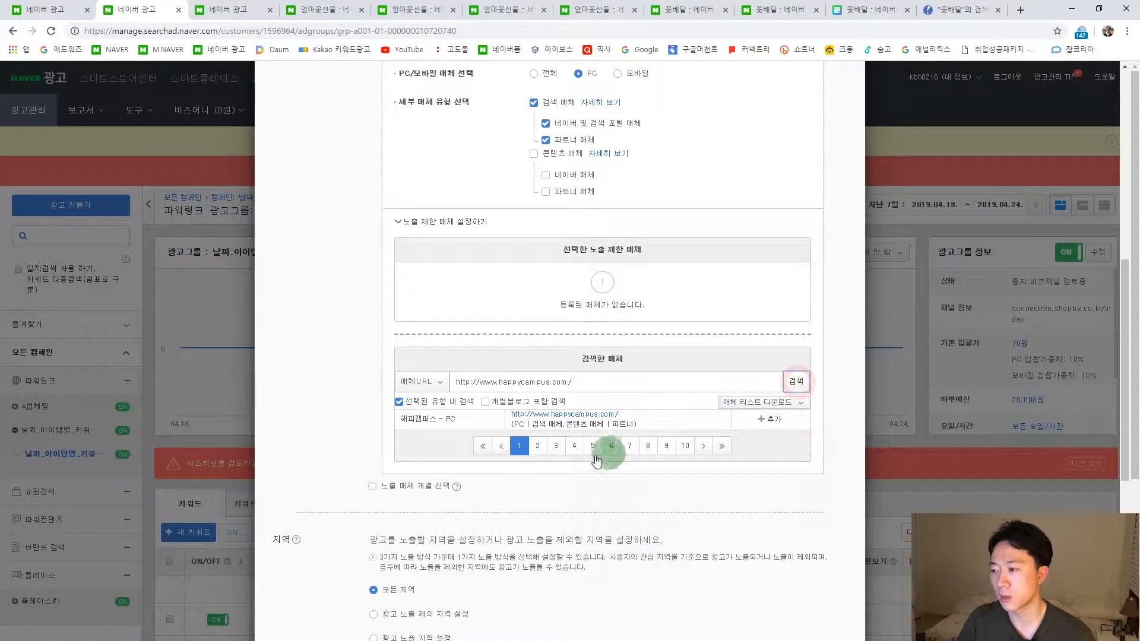
Add 해피캠퍼스 - PC to the ad group's list of selected 노출 제한 매체.
{"action": "scroll", "coordinate": [545, 448], "scroll_direction": "up", "scroll_amount": 2}
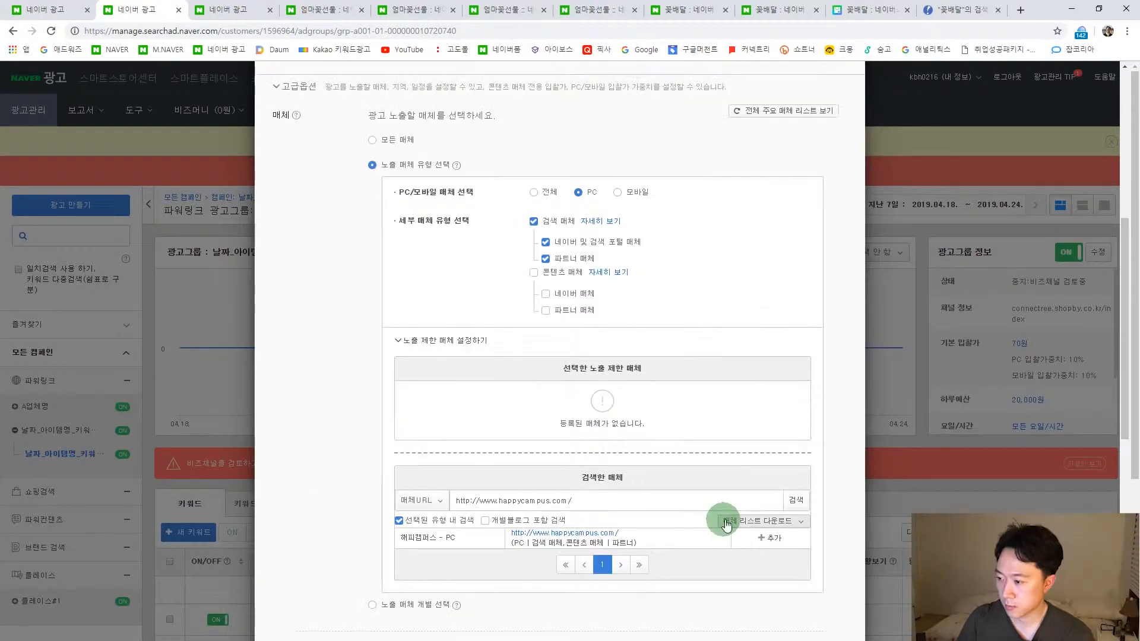
{"action": "left_click", "coordinate": [763, 538]}
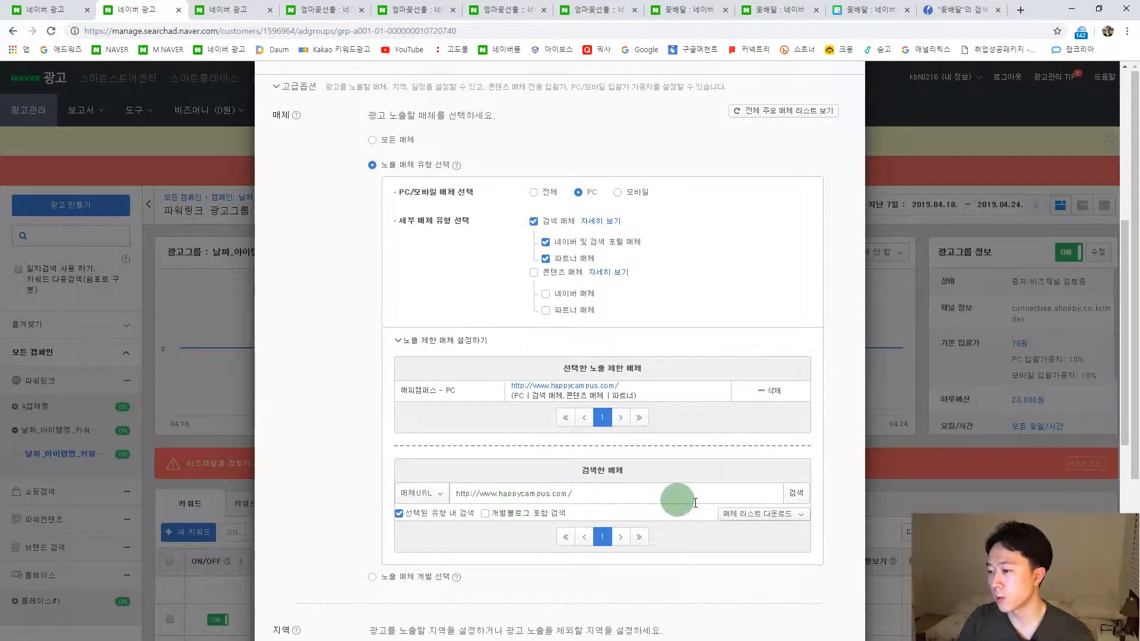
{"action": "left_click", "coordinate": [647, 494]}
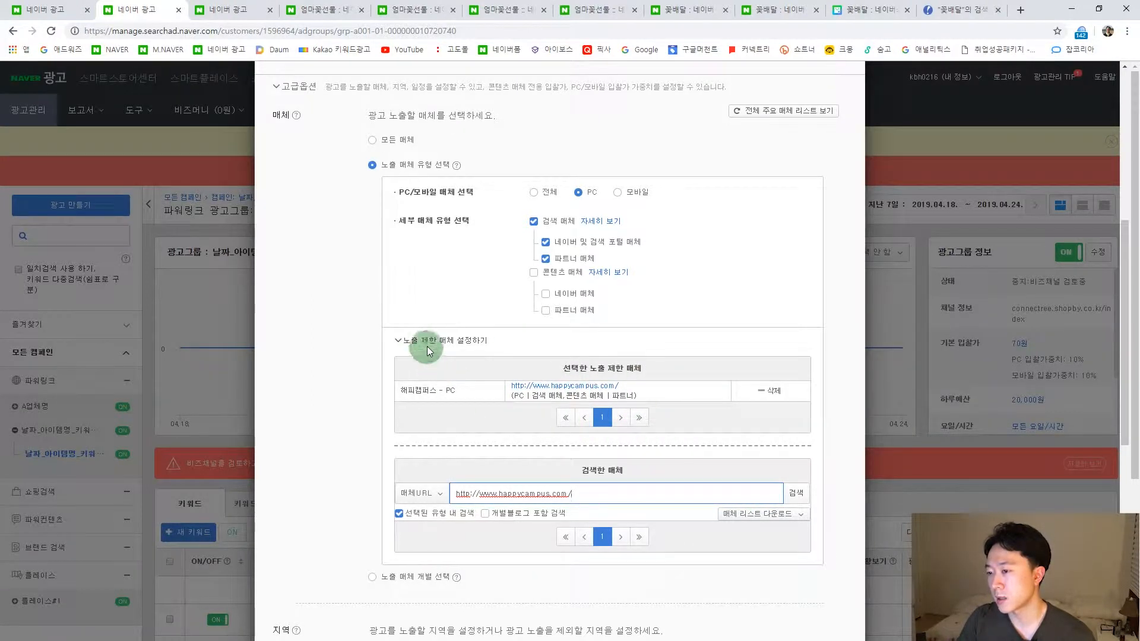
{"action": "left_click", "coordinate": [406, 390]}
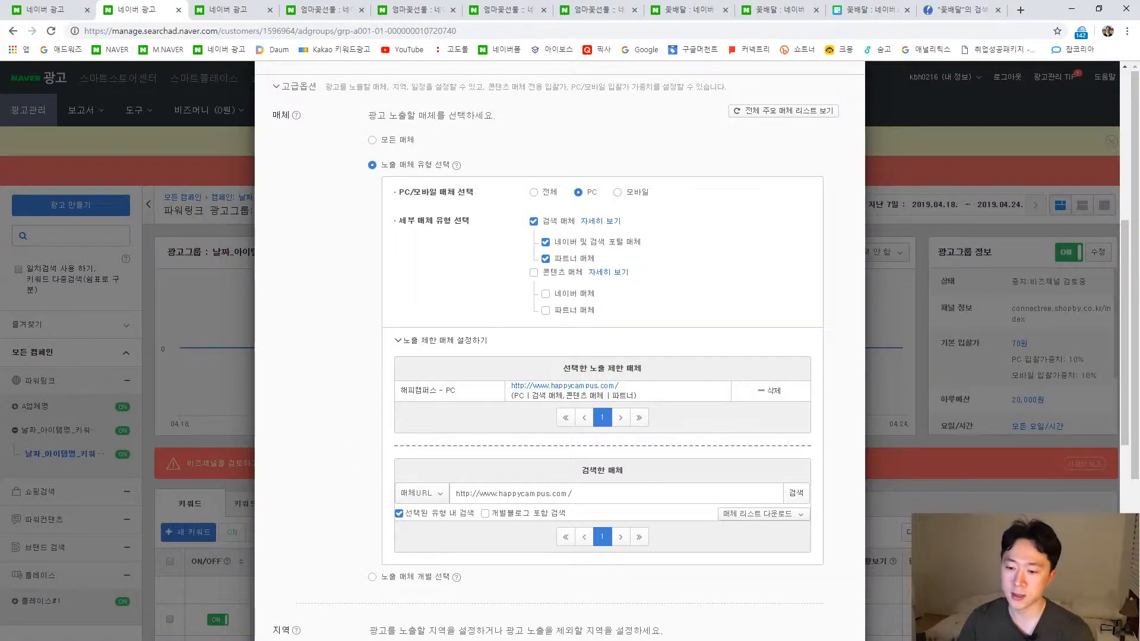
Go back to the media list in Excel and highlight the URL of 쿠폰모아-모바일.
{"action": "mouse_move", "coordinate": [159, 640]}
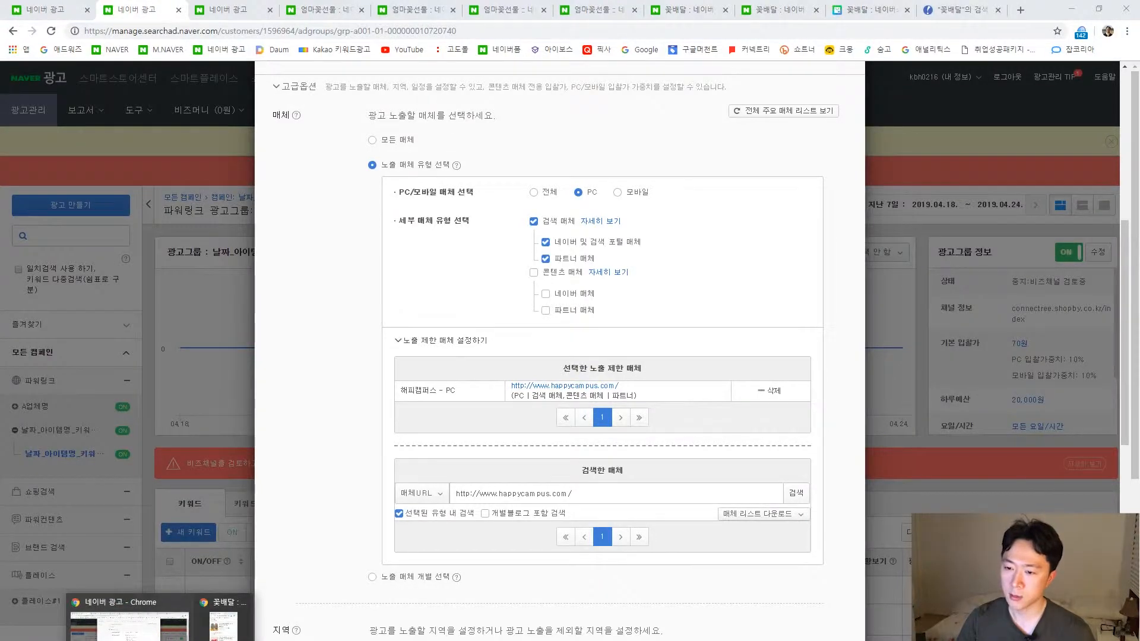
{"action": "left_click", "coordinate": [193, 640]}
{"action": "left_click", "coordinate": [161, 499]}
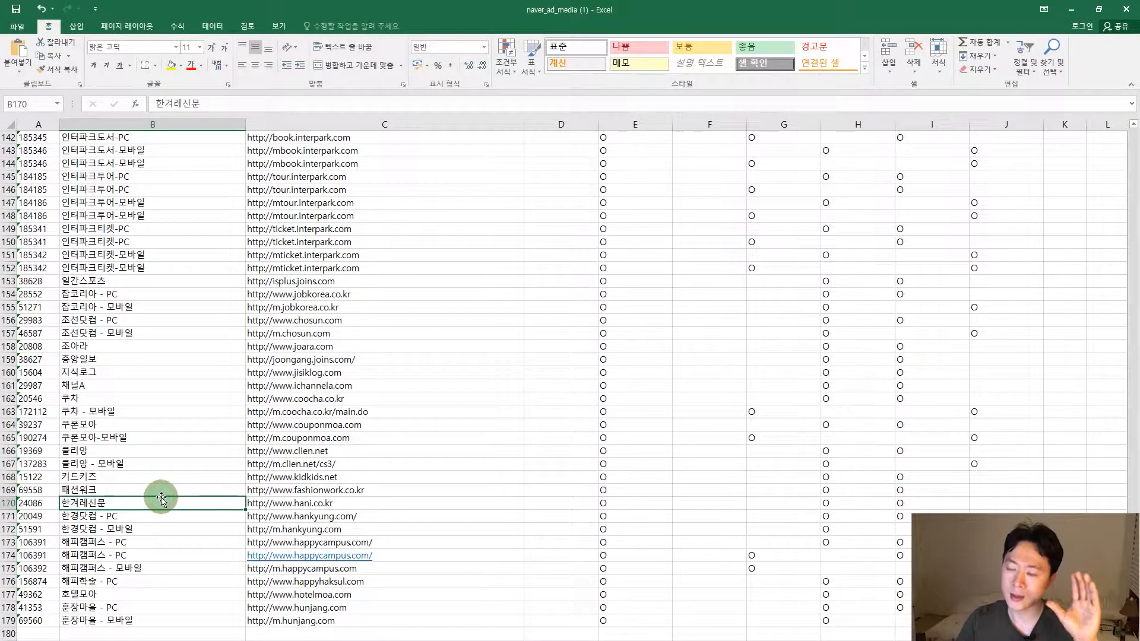
{"action": "left_click", "coordinate": [152, 437]}
{"action": "double_click", "coordinate": [151, 437]}
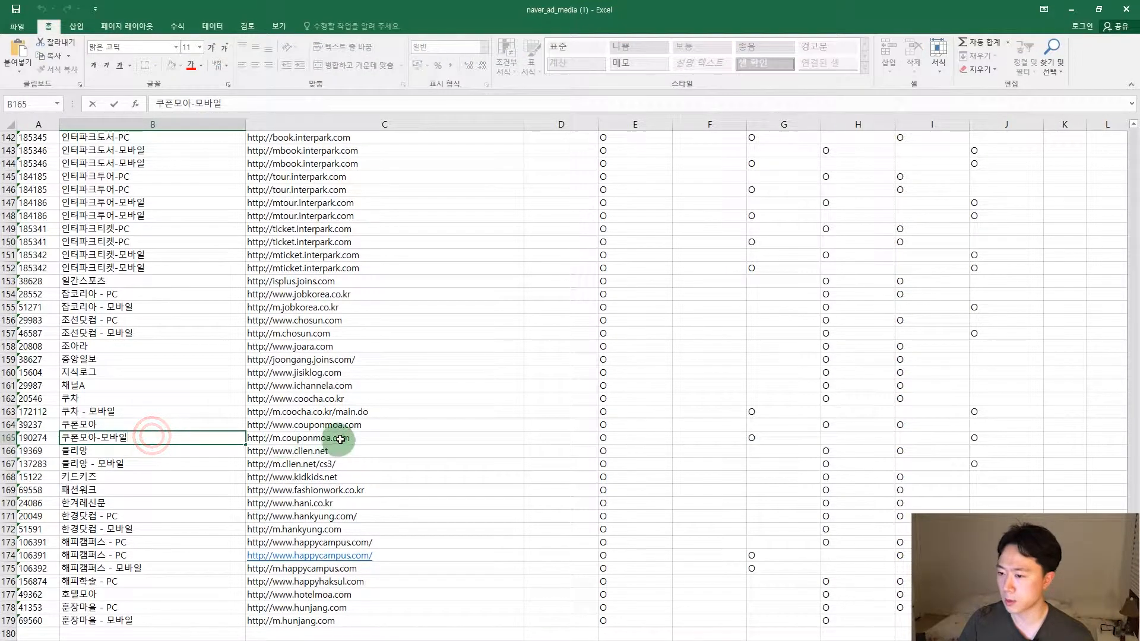
{"action": "left_click", "coordinate": [359, 437]}
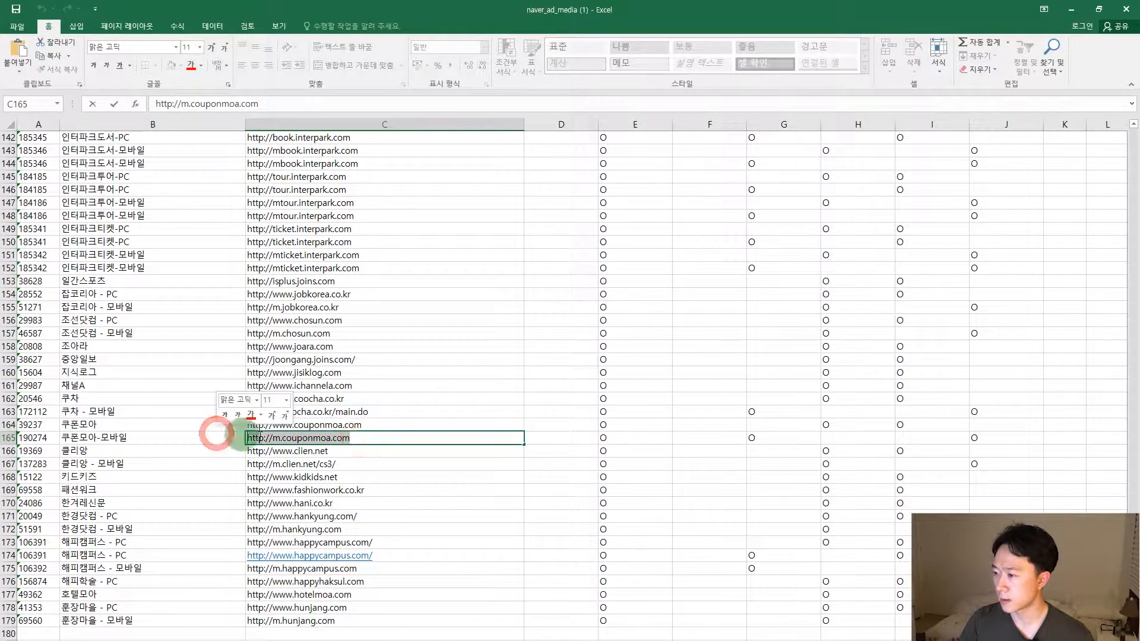
Check the 검색영역포함 marks of 쿠폰모아-모바일, 쿠차 - 모바일 and the 해피캠퍼스 PC and mobile rows.
{"action": "left_click", "coordinate": [757, 438]}
{"action": "left_click", "coordinate": [754, 412]}
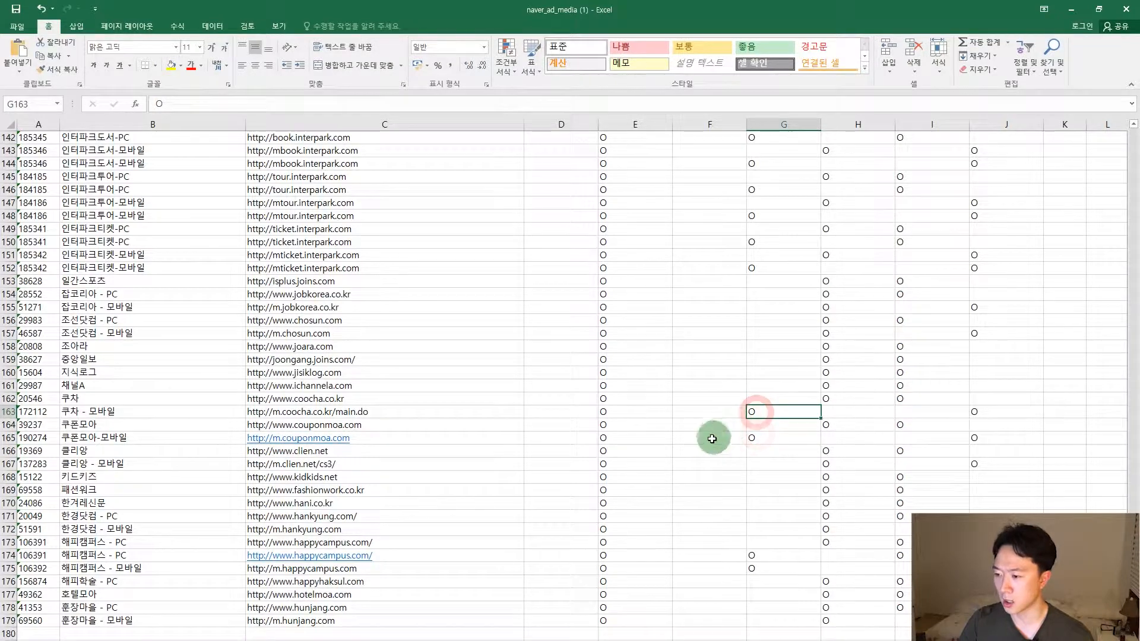
{"action": "left_click", "coordinate": [771, 557]}
{"action": "left_click", "coordinate": [775, 567]}
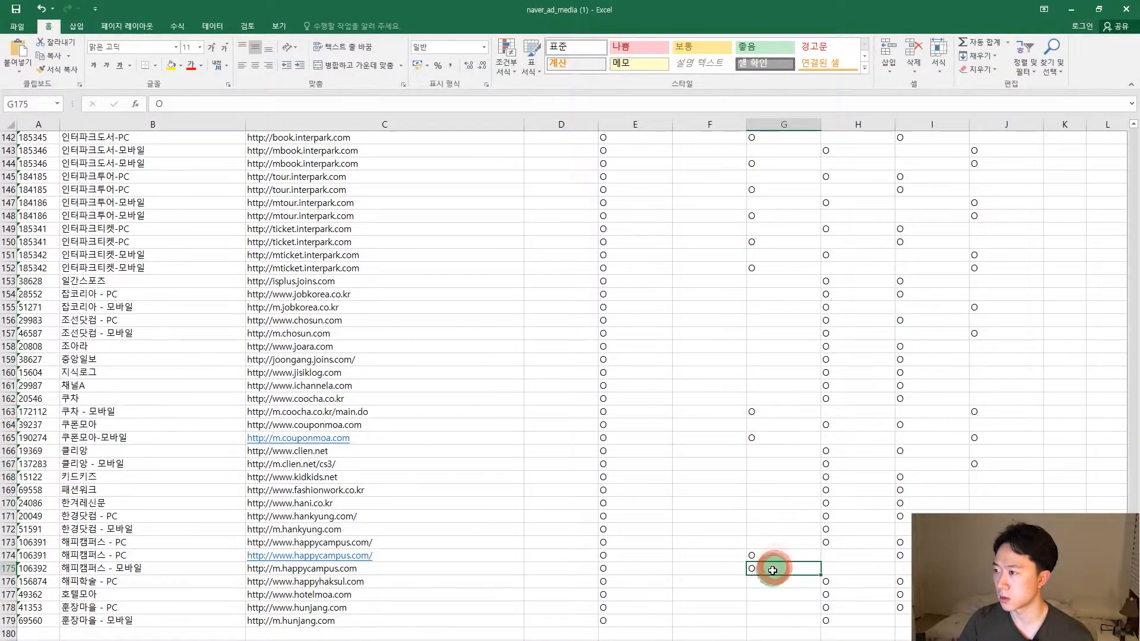
Review the column headings at the start of the list, and locate the 검색영역포함 mark of 만개의레시피-모바일.
{"action": "scroll", "coordinate": [775, 567], "scroll_direction": "up", "scroll_amount": 20}
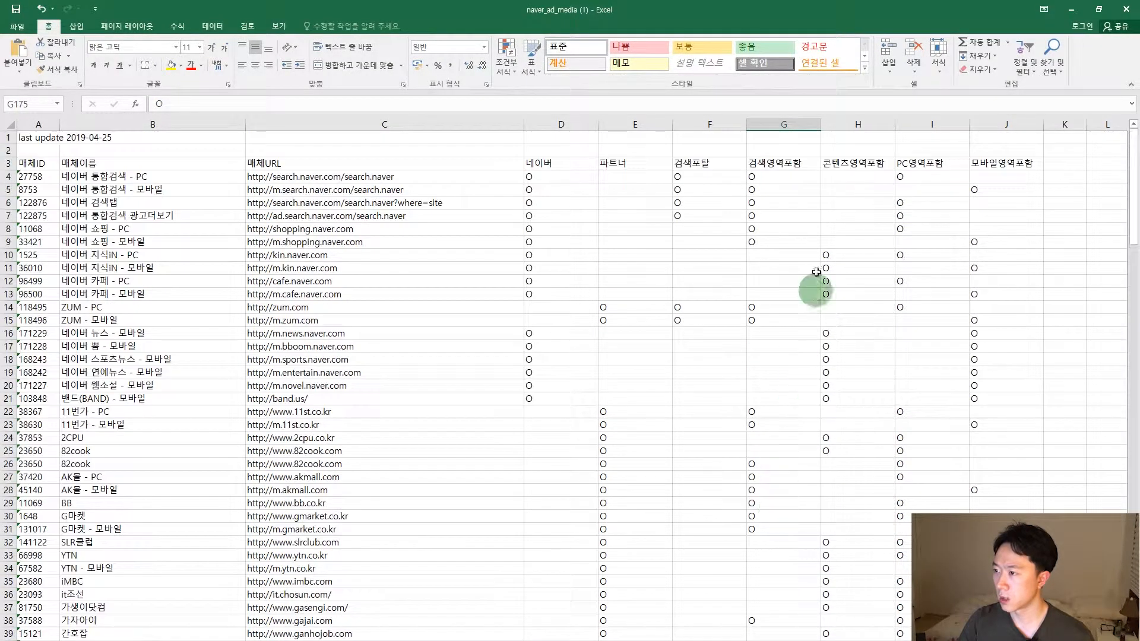
{"action": "scroll", "coordinate": [790, 236], "scroll_direction": "down", "scroll_amount": 4}
{"action": "scroll", "coordinate": [790, 237], "scroll_direction": "down", "scroll_amount": 18}
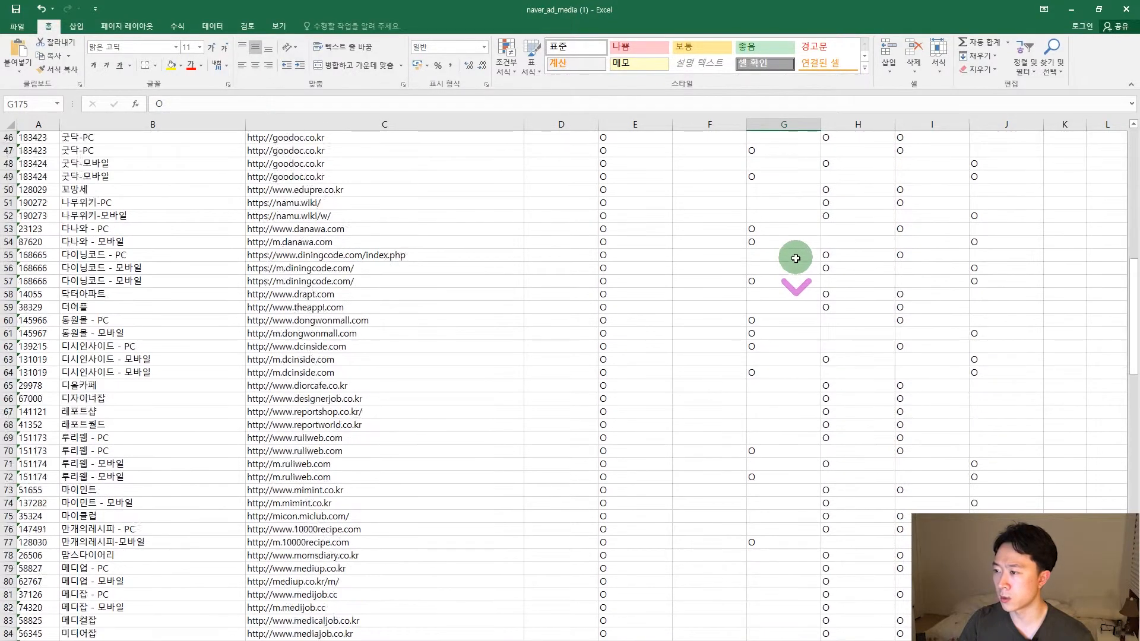
{"action": "left_click", "coordinate": [778, 264]}
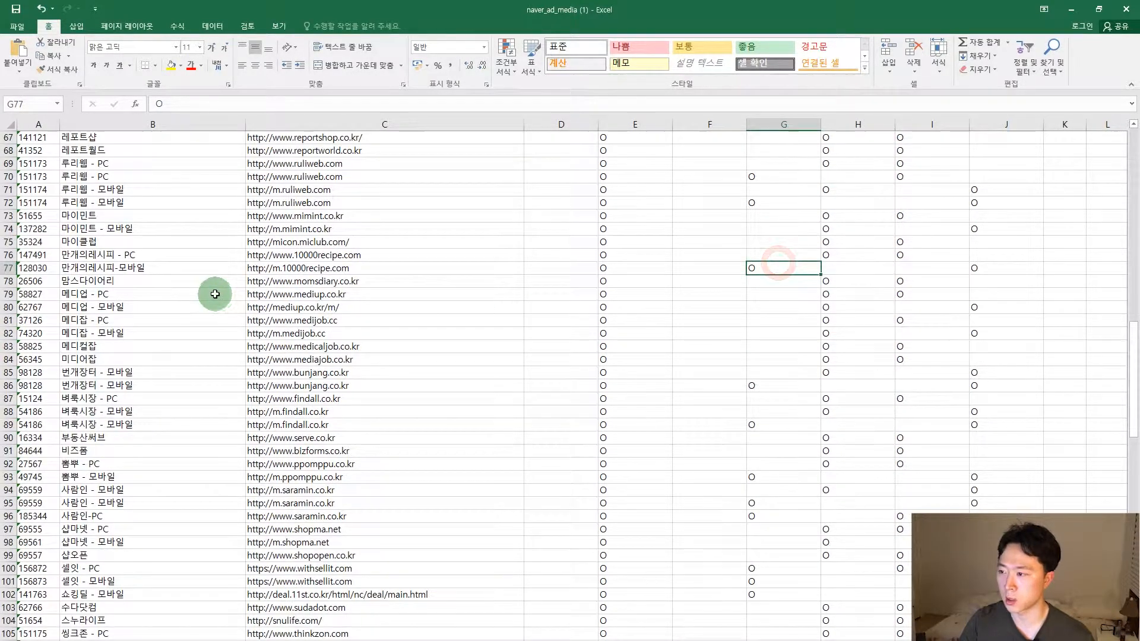
Highlight the media name 만개의레시피-모바일 and check the list's column headings from 네이버 to 모바일영역포함.
{"action": "double_click", "coordinate": [198, 268]}
{"action": "left_click_drag", "start_coordinate": [198, 268], "coordinate": [15, 266]}
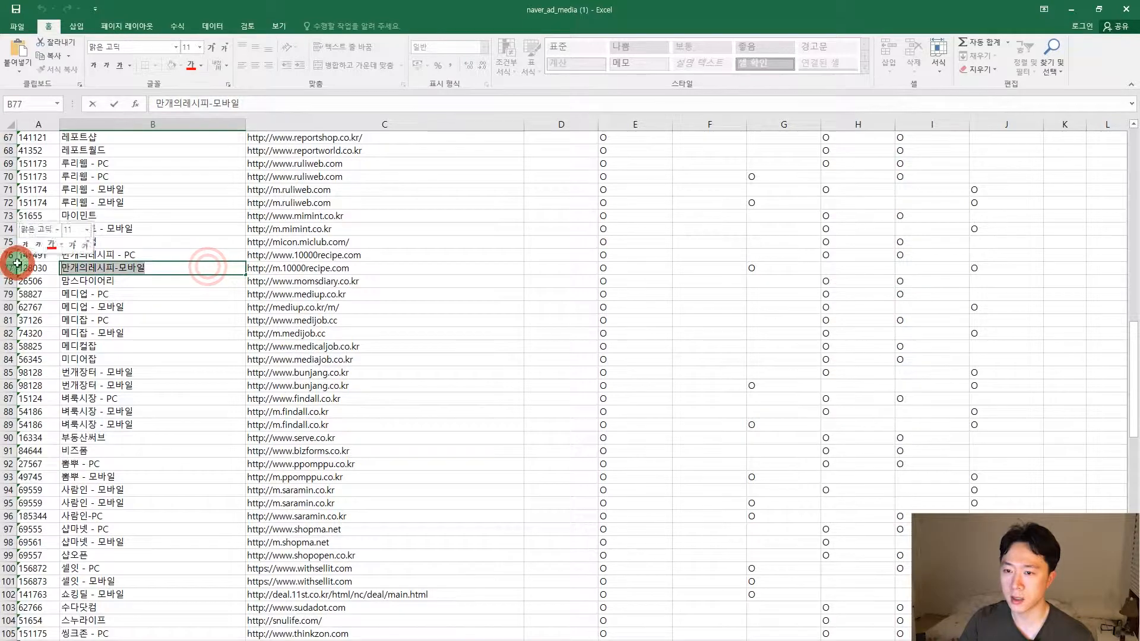
{"action": "scroll", "coordinate": [508, 307], "scroll_direction": "up", "scroll_amount": 7}
{"action": "scroll", "coordinate": [509, 307], "scroll_direction": "up", "scroll_amount": 13}
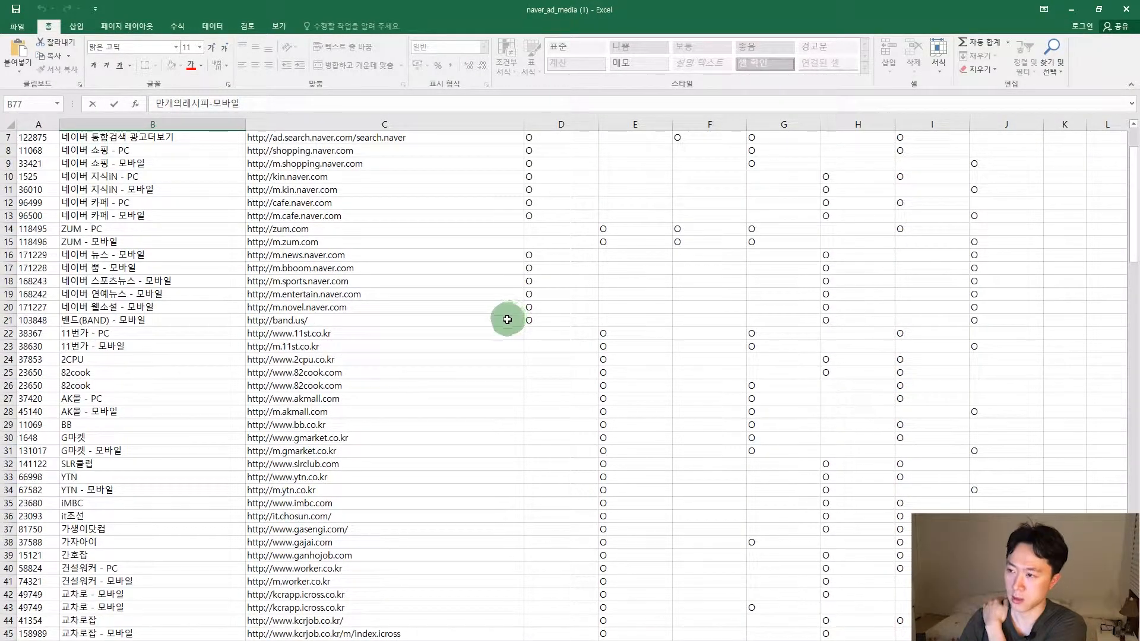
{"action": "scroll", "coordinate": [505, 317], "scroll_direction": "up", "scroll_amount": 2}
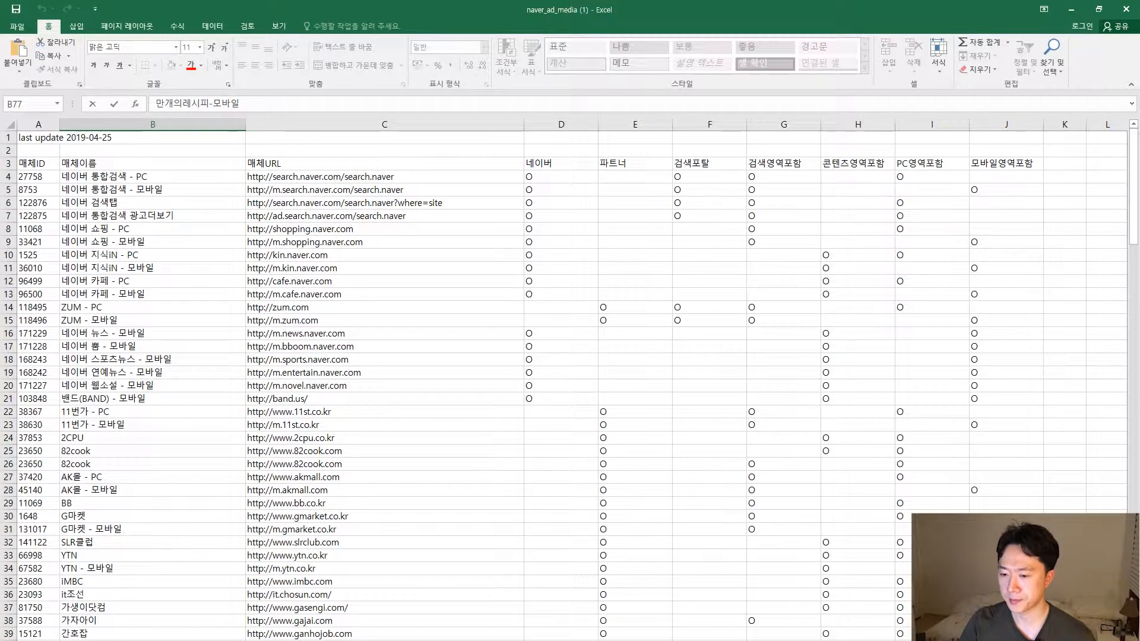
Switch to the ad group's media settings in the browser and include 파트너 매체 under 검색 매체.
{"action": "left_click", "coordinate": [175, 628]}
{"action": "left_click", "coordinate": [545, 260]}
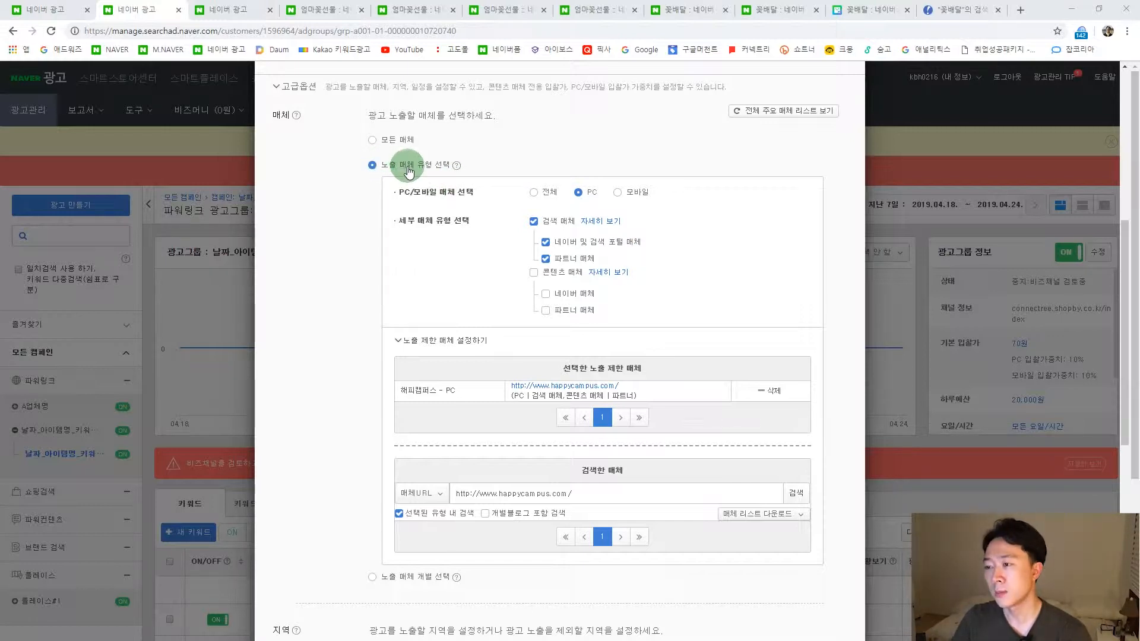
{"action": "left_click", "coordinate": [633, 201]}
{"action": "left_click", "coordinate": [578, 192]}
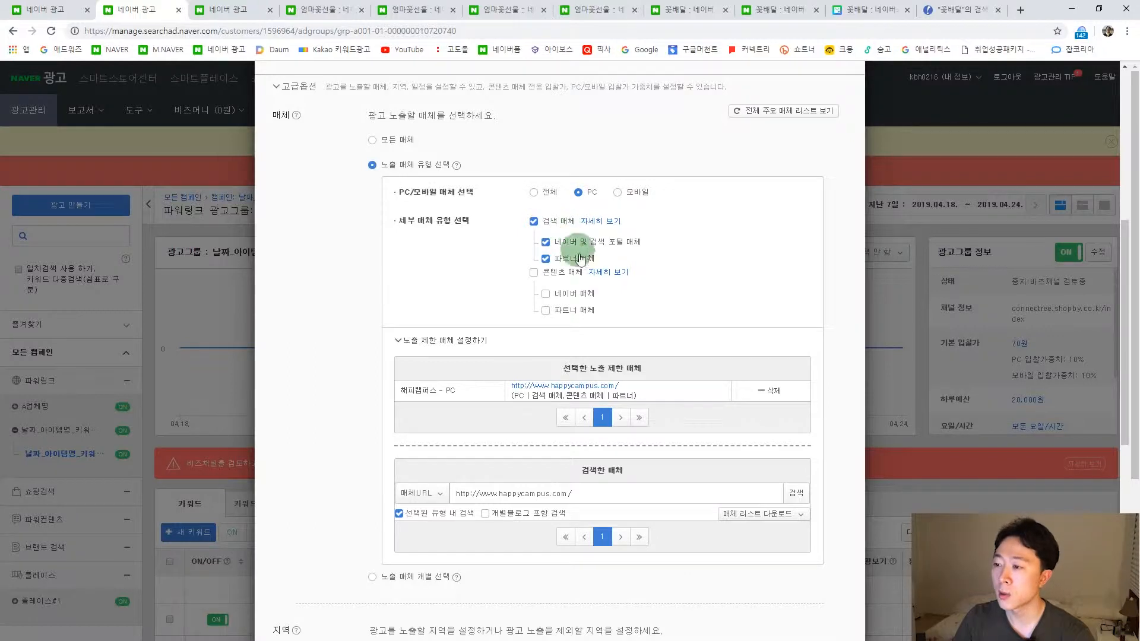
{"action": "left_click", "coordinate": [535, 273]}
{"action": "left_click", "coordinate": [534, 273]}
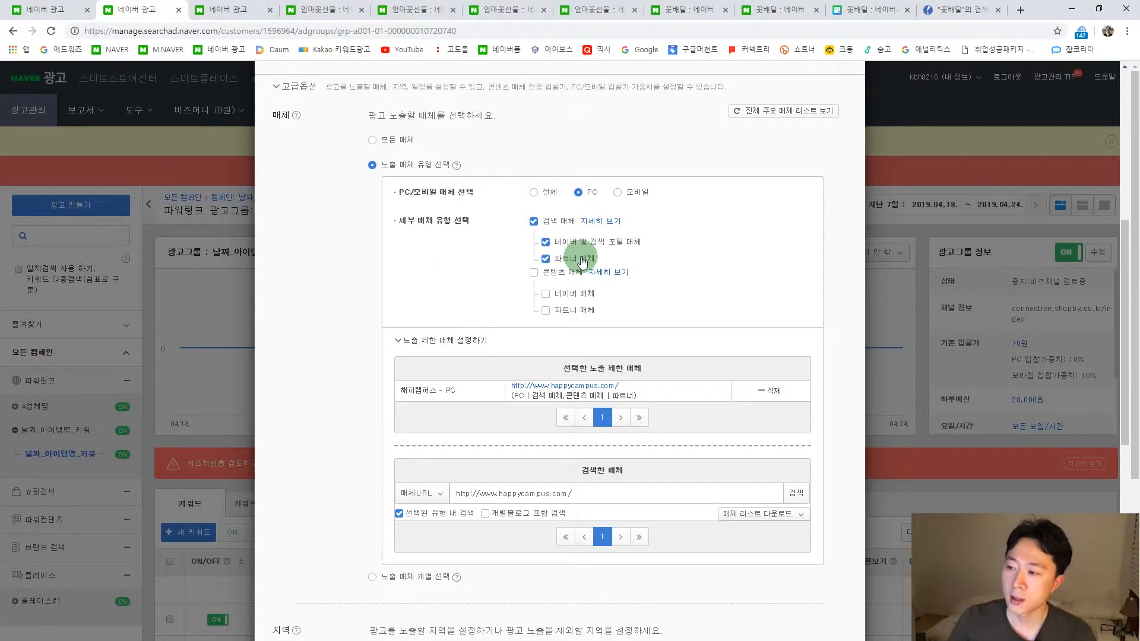
Exclude 파트너 매체 from 검색 매체, leaving only 네이버 및 검색 포털 매체 selected.
{"action": "left_click", "coordinate": [547, 261]}
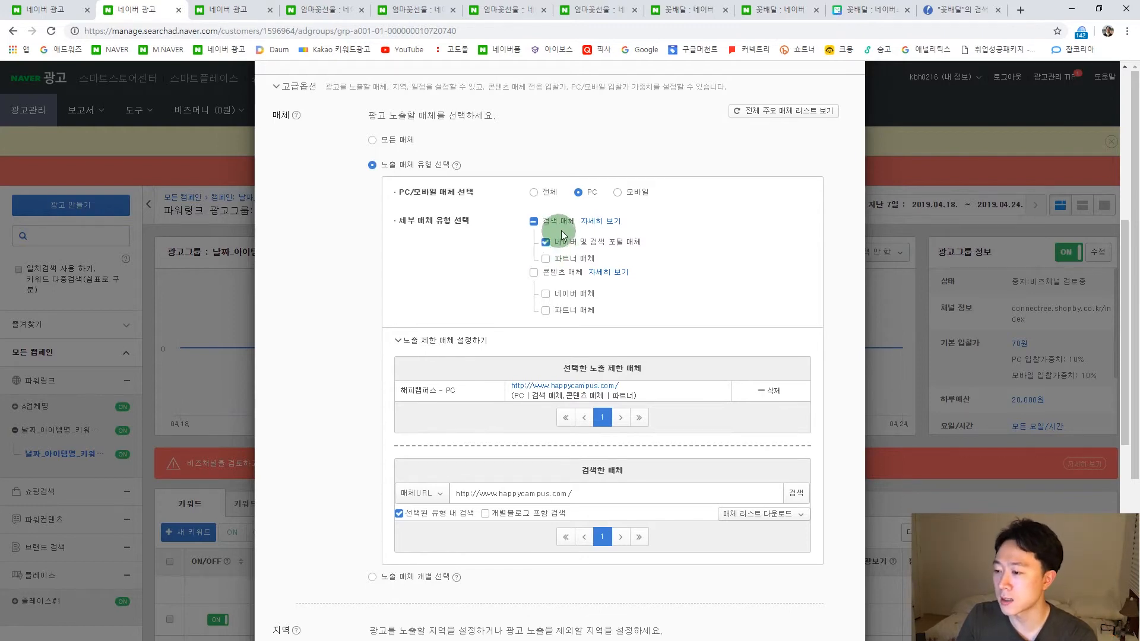
{"action": "scroll", "coordinate": [589, 529], "scroll_direction": "down", "scroll_amount": 1}
{"action": "scroll", "coordinate": [590, 504], "scroll_direction": "down", "scroll_amount": 1}
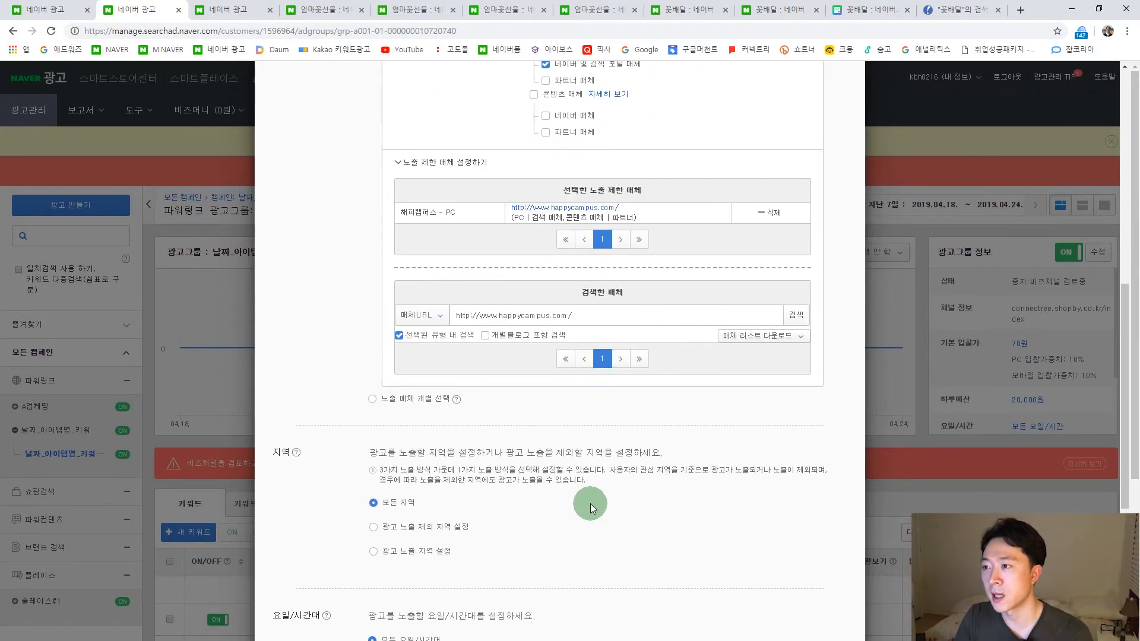
{"action": "scroll", "coordinate": [596, 491], "scroll_direction": "up", "scroll_amount": 5}
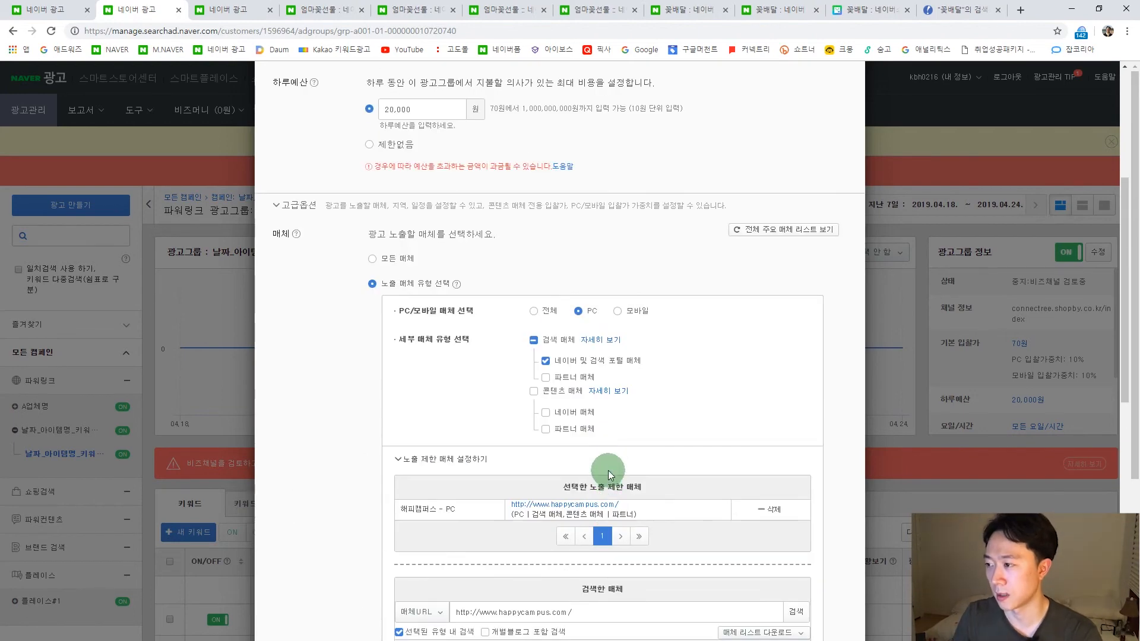